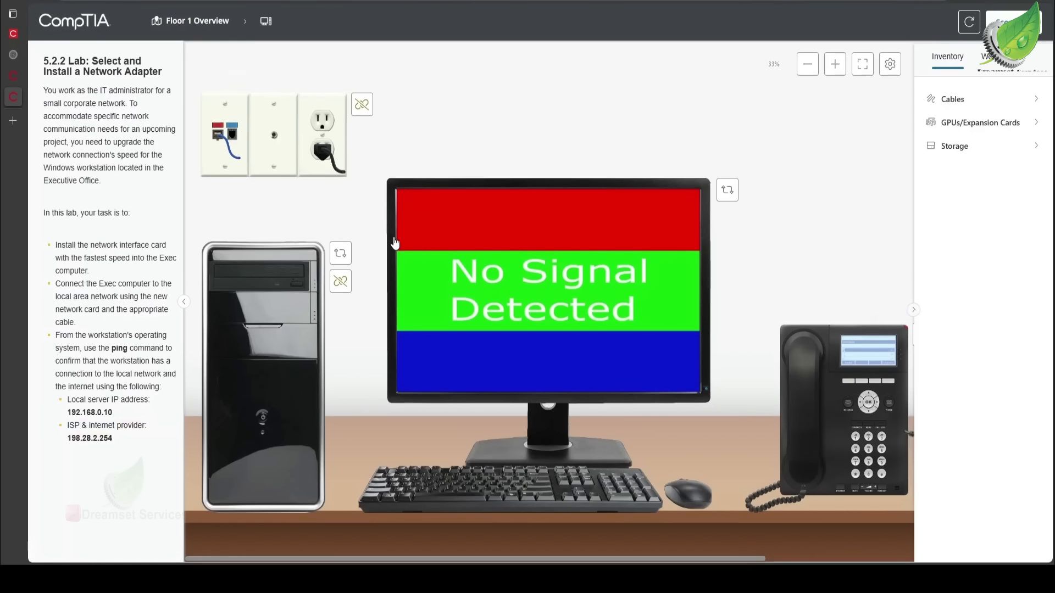
Step: Turn the Exec computer's system case to its back view and on to its motherboard view
left_click(299, 340)
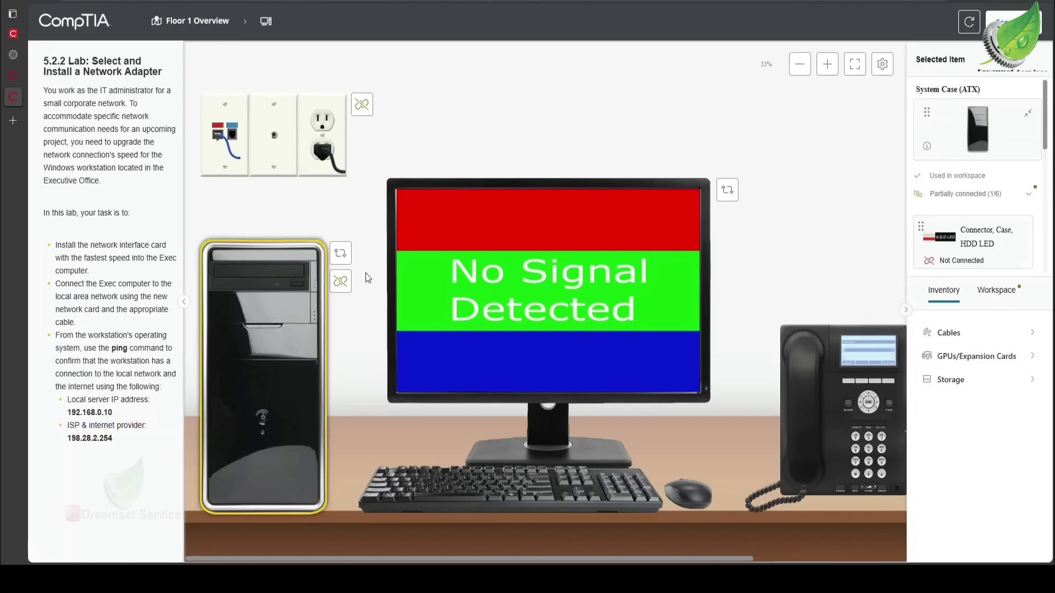
left_click(341, 255)
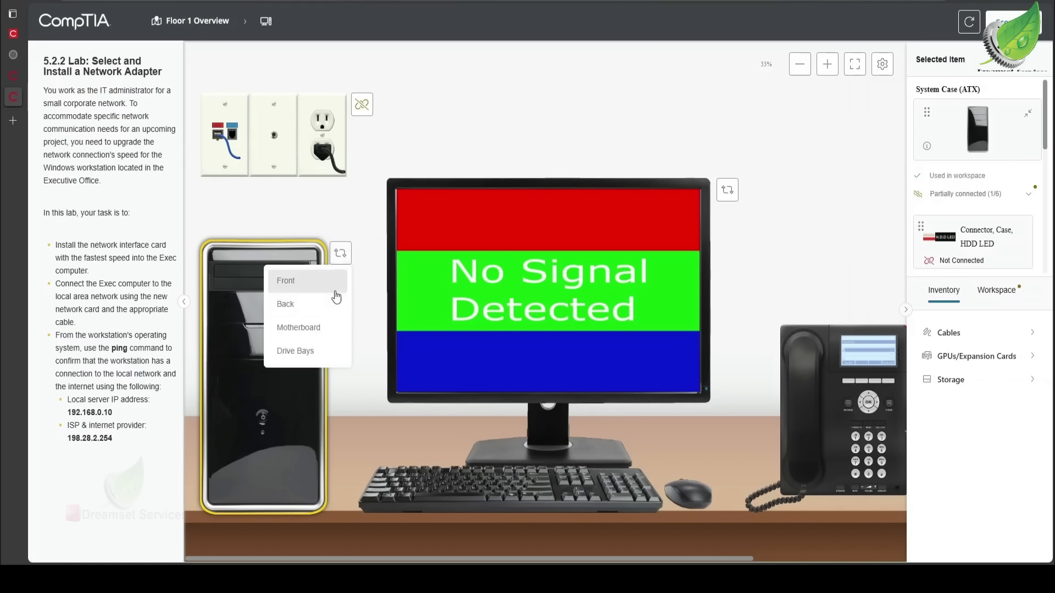
left_click(325, 303)
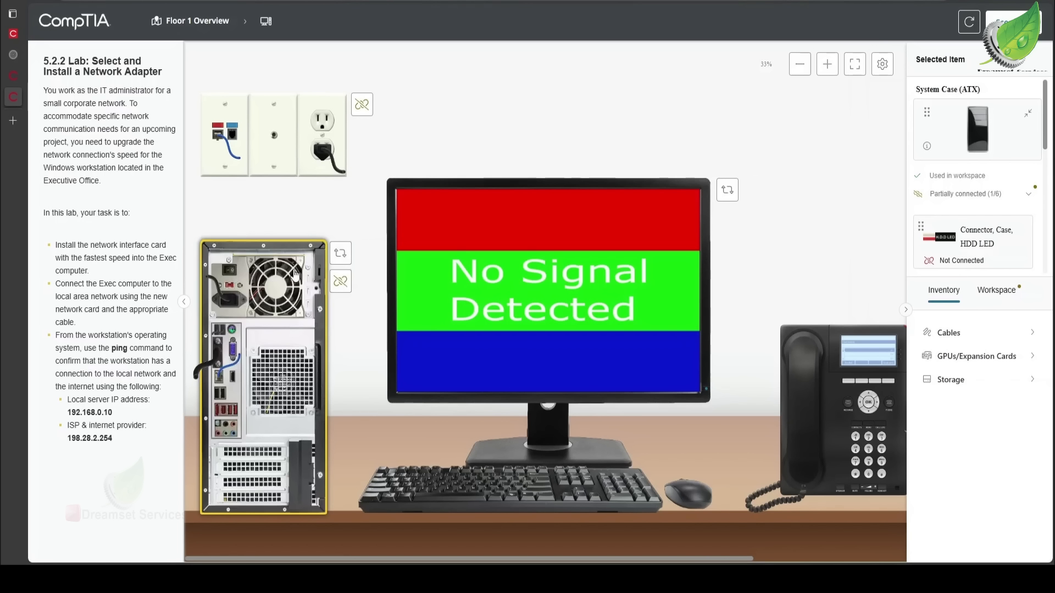
left_click(340, 253)
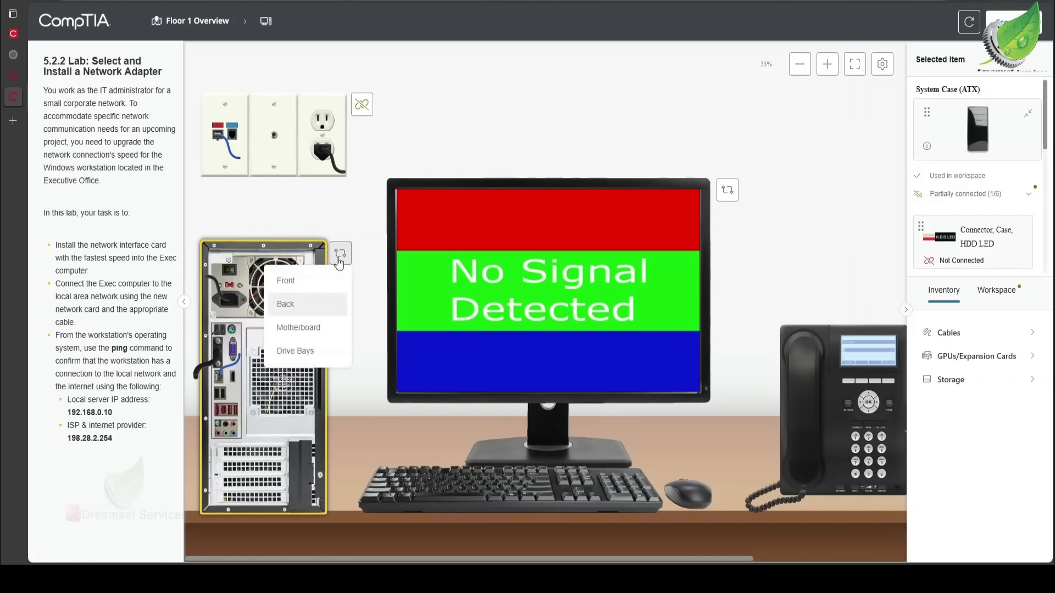
left_click(319, 329)
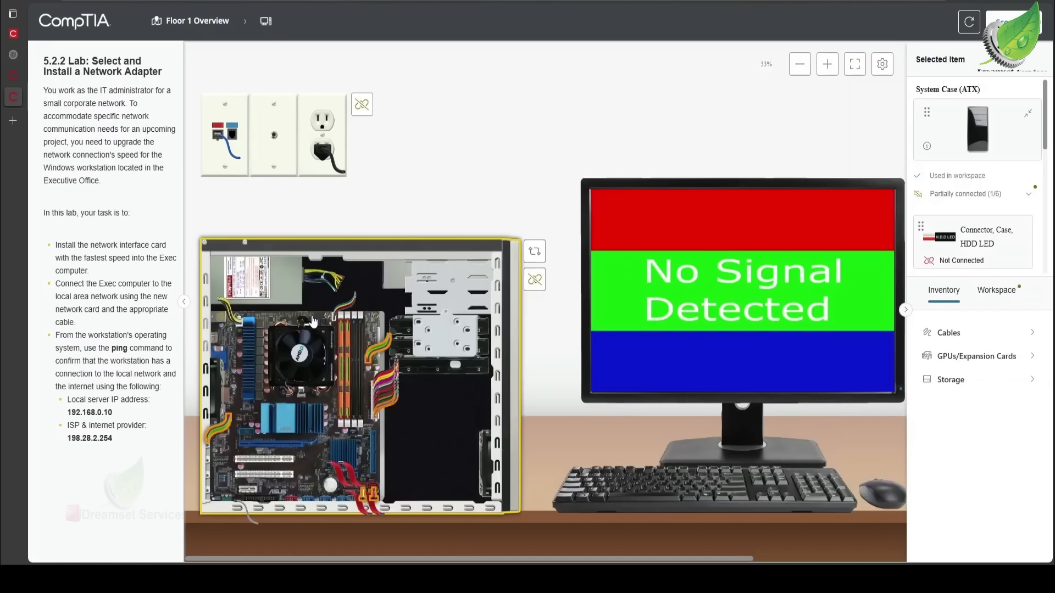
Step: Browse the GPUs/Expansion Cards inventory and compare the speeds and bus types of the available network adapters
left_click(986, 362)
scroll(996, 376, "down", 1)
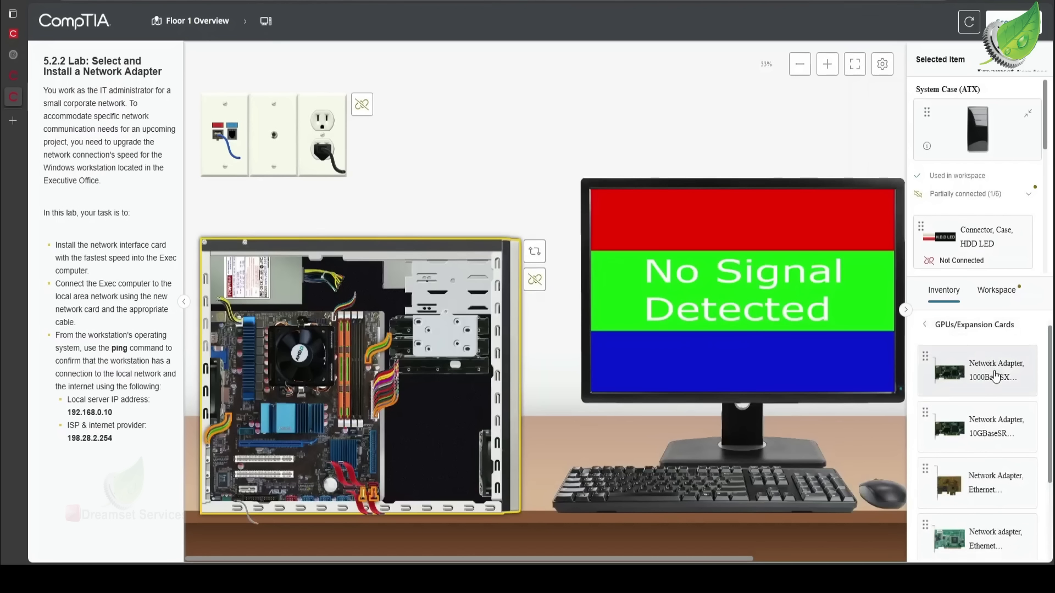
scroll(996, 376, "down", 2)
scroll(1016, 418, "up", 1)
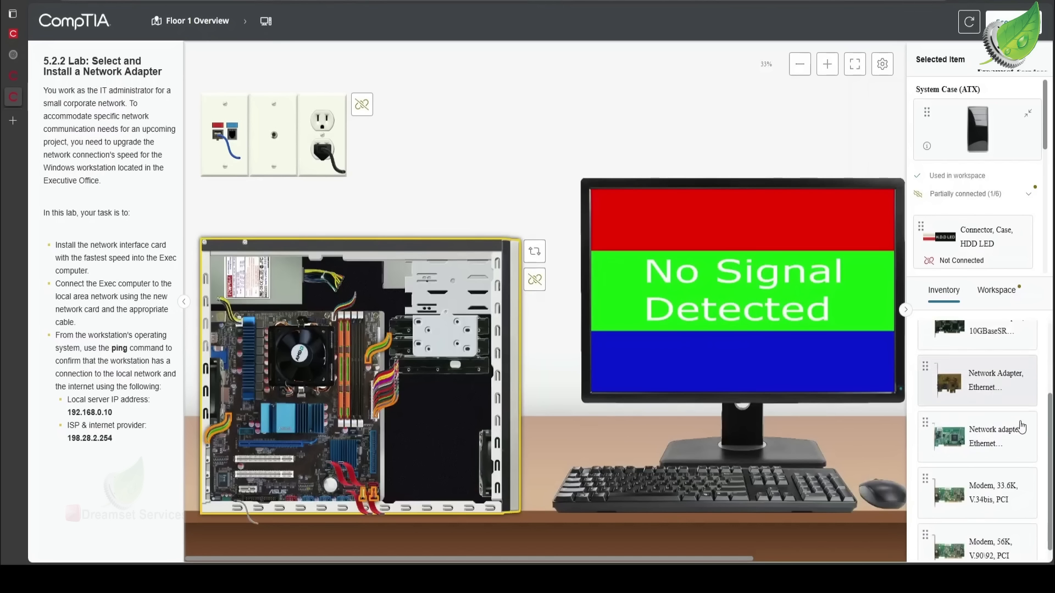
scroll(1019, 455, "down", 1)
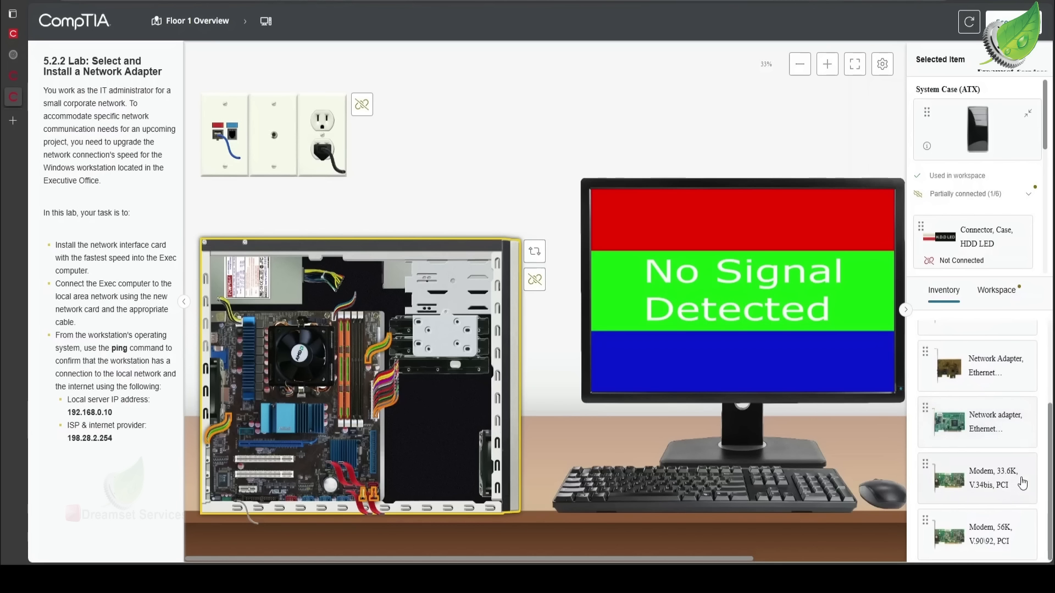
scroll(981, 451, "up", 2)
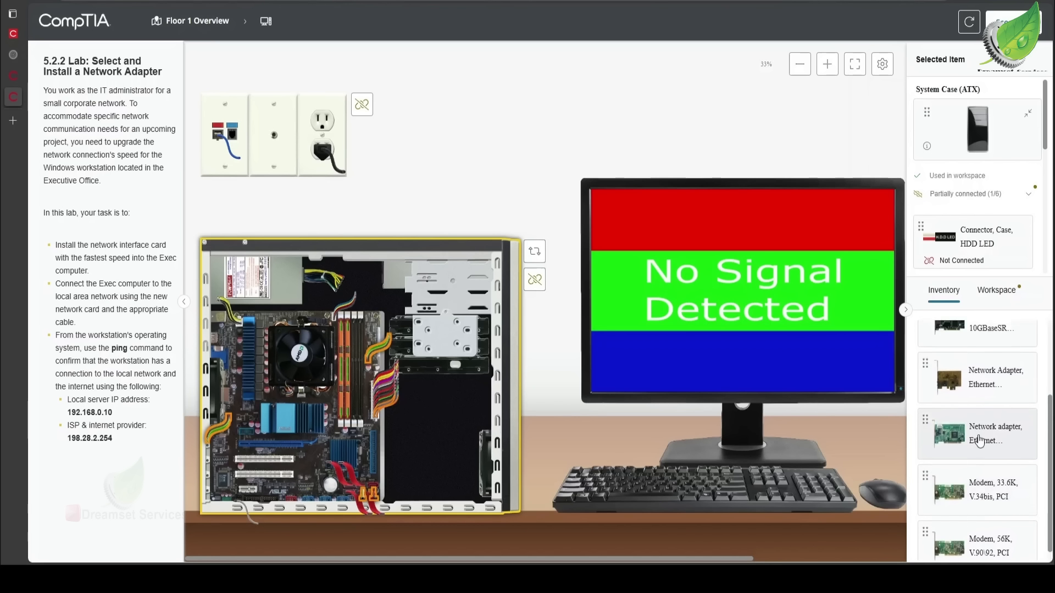
left_click(989, 465)
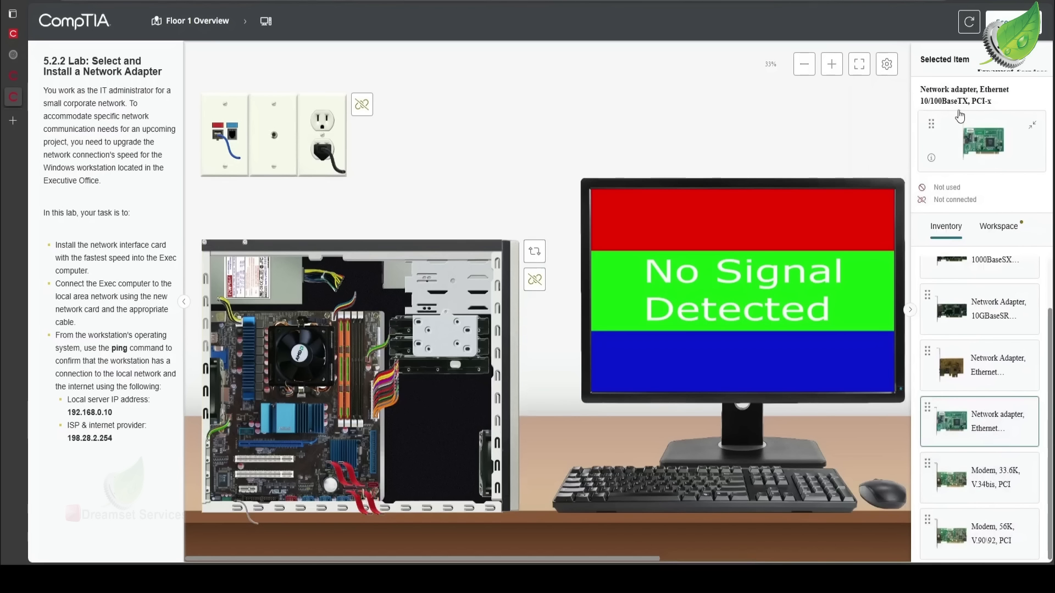
left_click(990, 377)
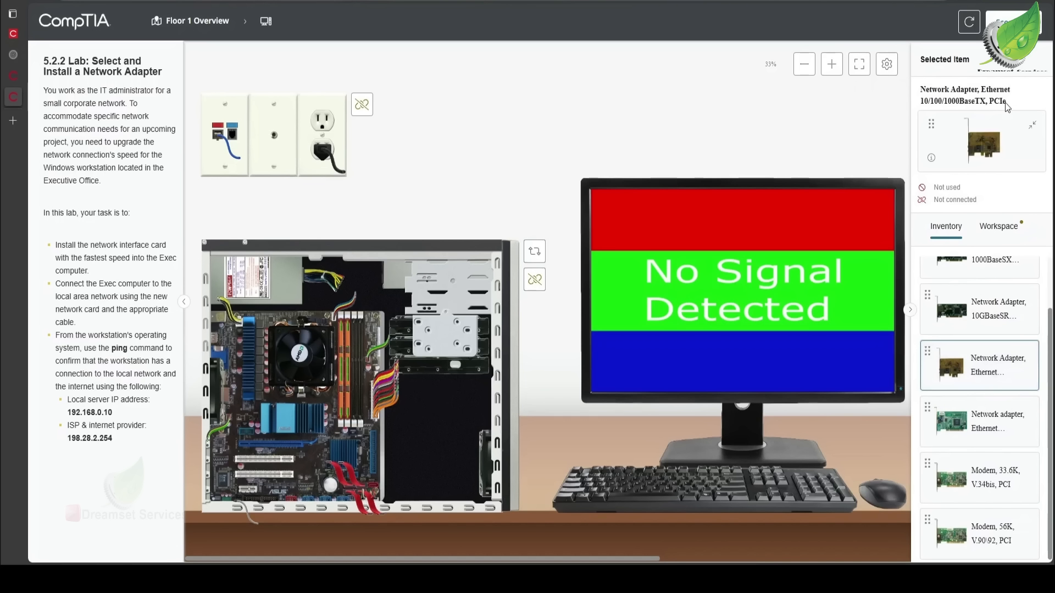
left_click(992, 301)
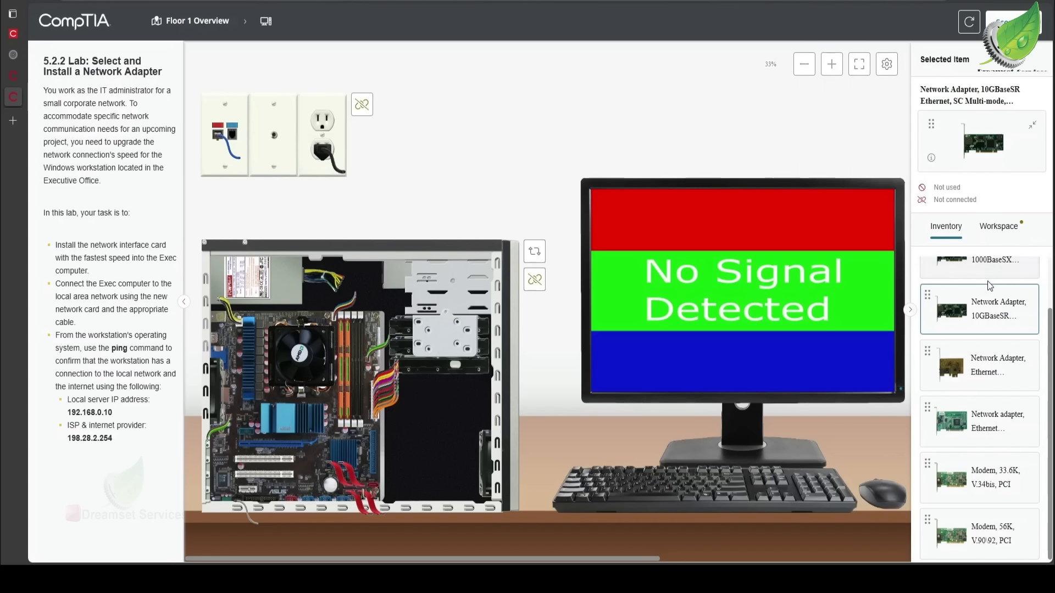
scroll(989, 285, "up", 1)
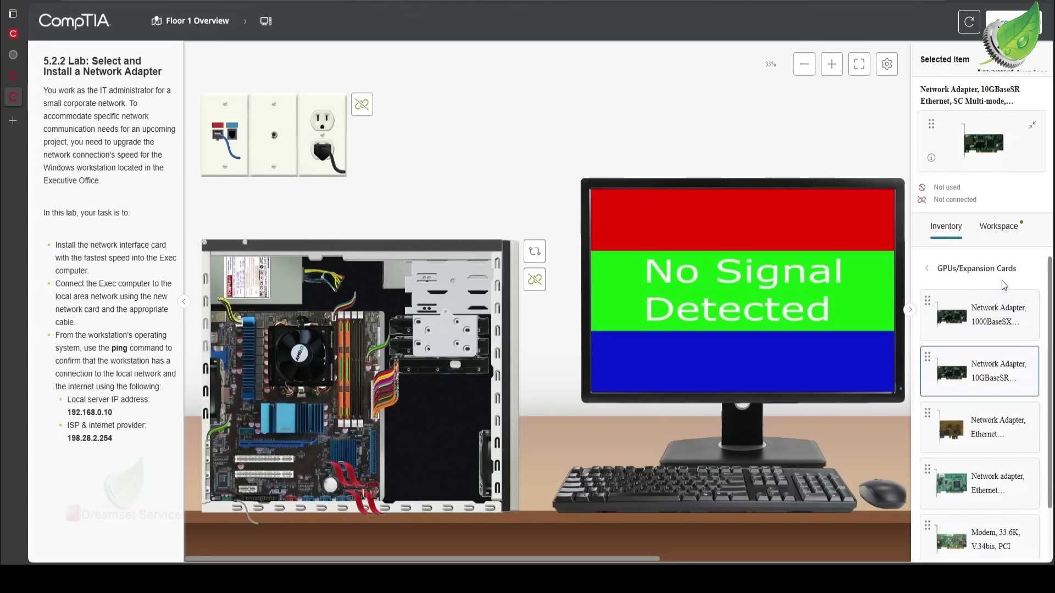
Step: Examine the connectors of the 1000BaseSX Ethernet network adapter in its item details
left_click(997, 334)
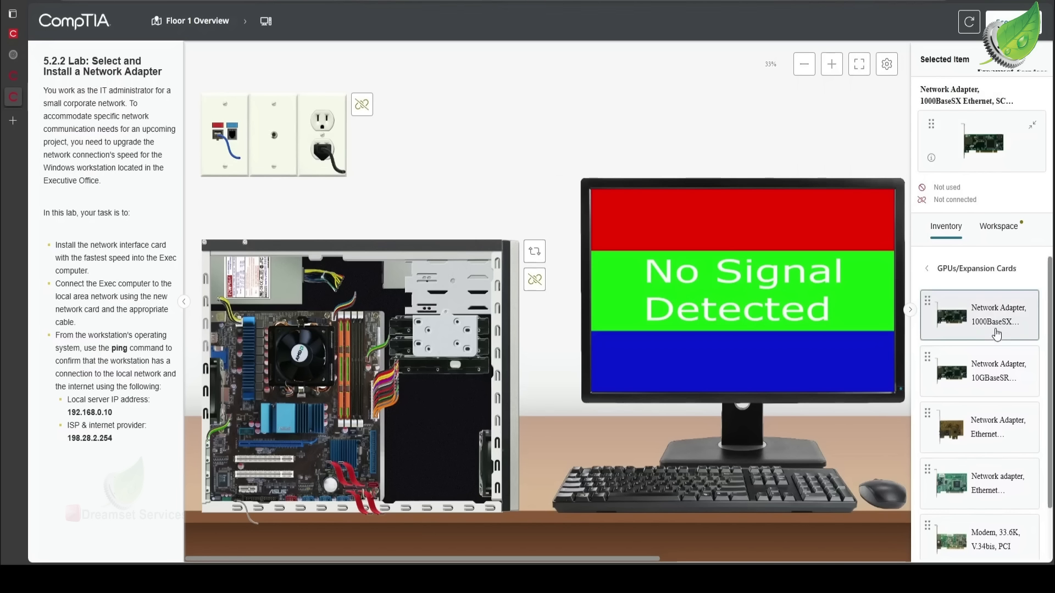
left_click(933, 161)
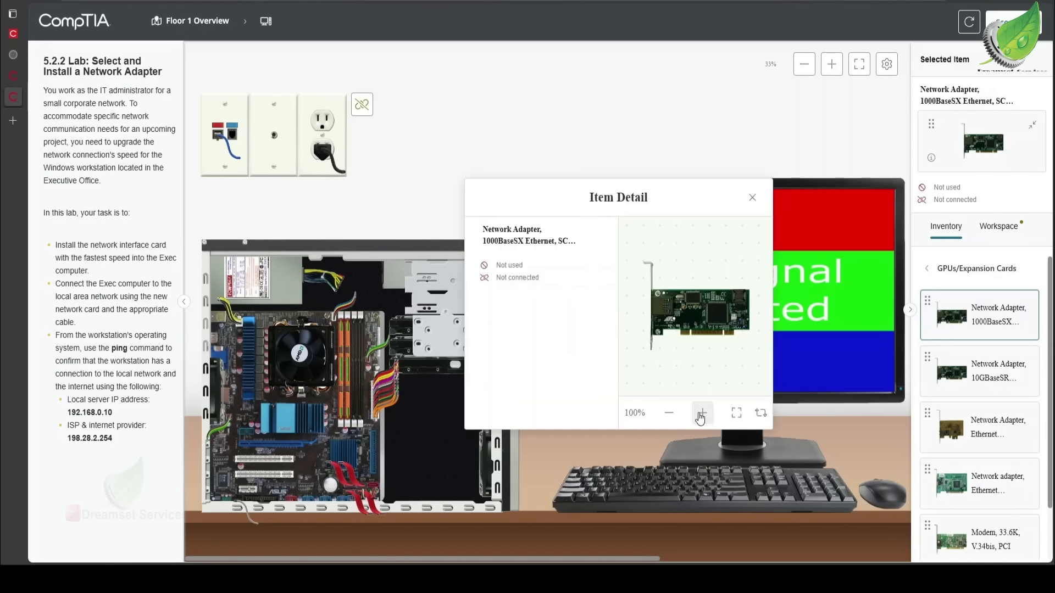
left_click(759, 412)
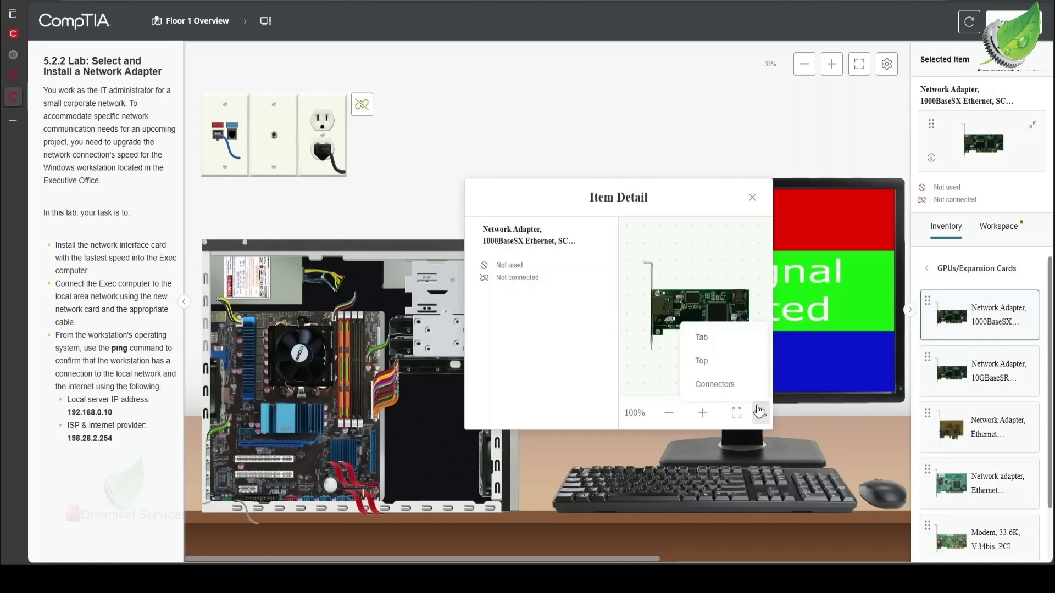
left_click(736, 383)
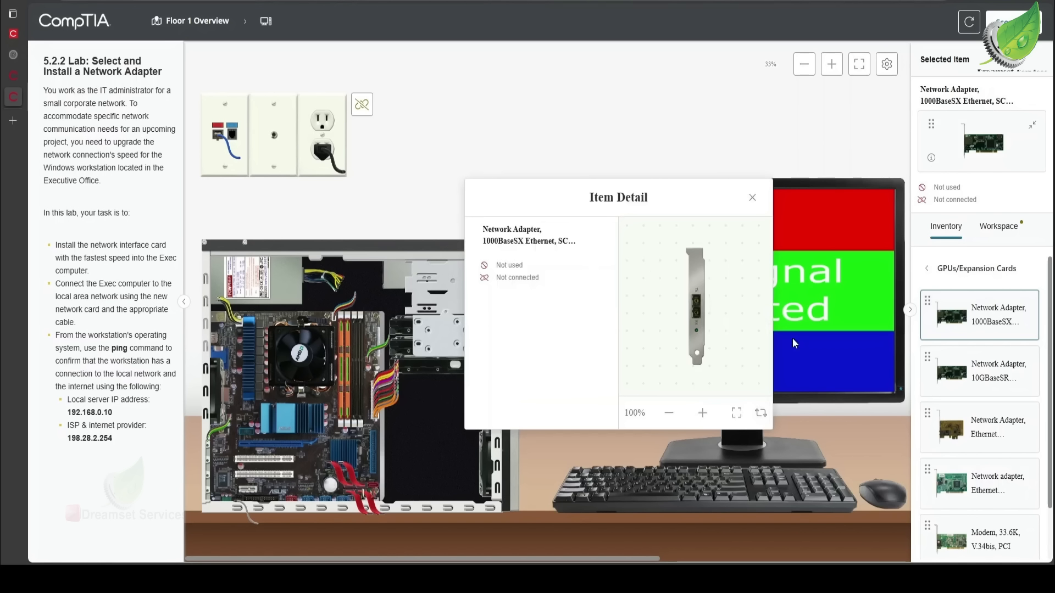
Step: Examine the connectors of the 10GBaseSR Ethernet network adapter in its item details
left_click(963, 378)
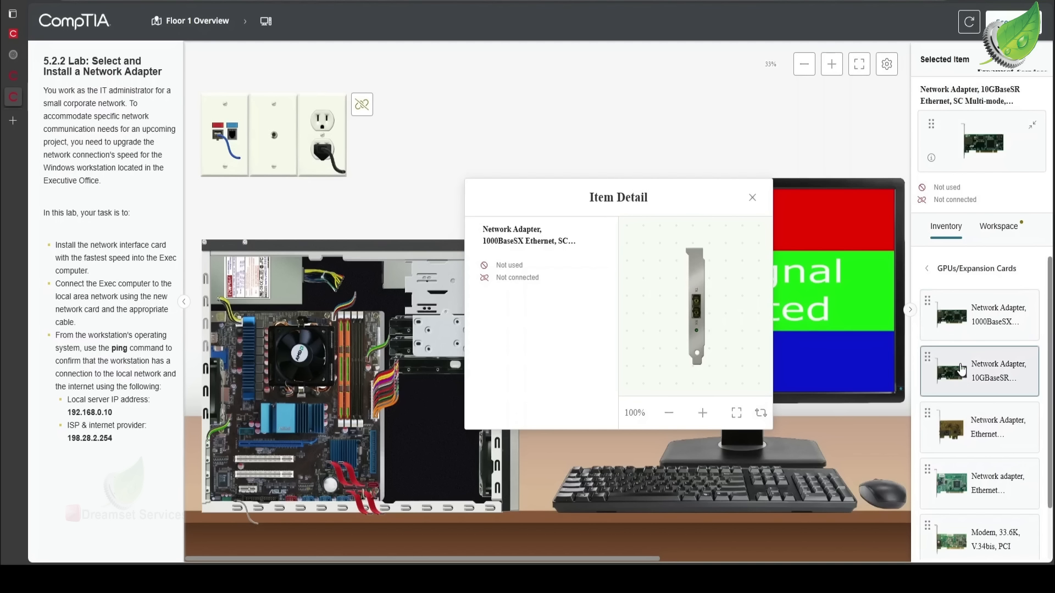
left_click(934, 163)
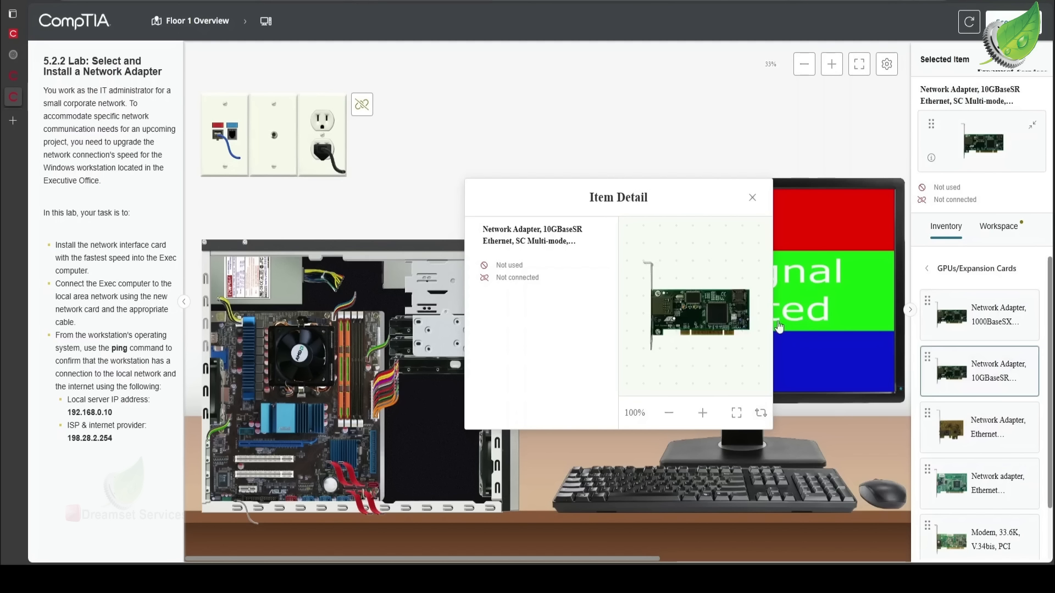
left_click(761, 413)
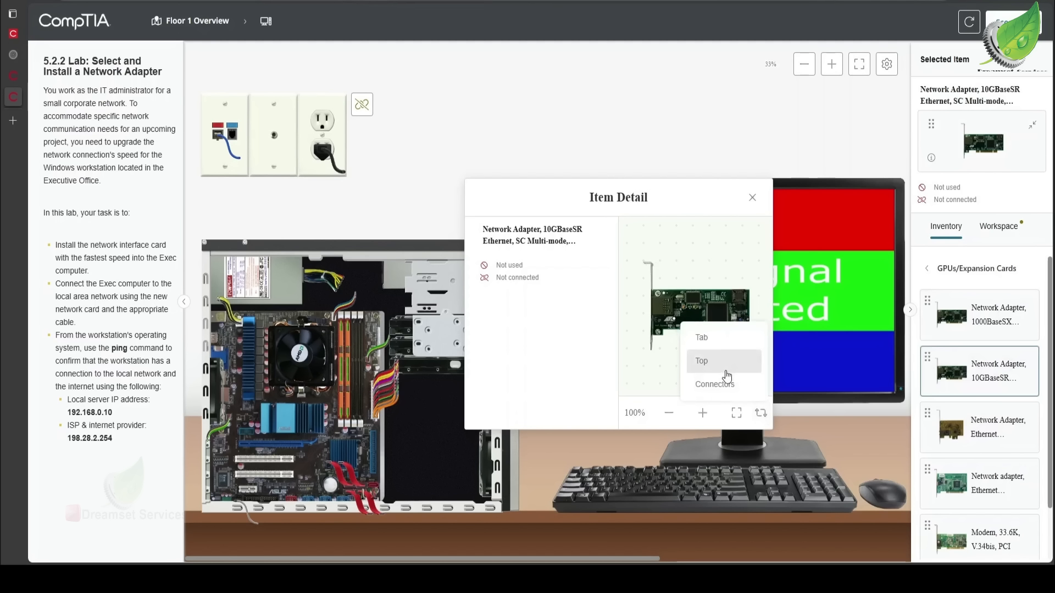
left_click(723, 386)
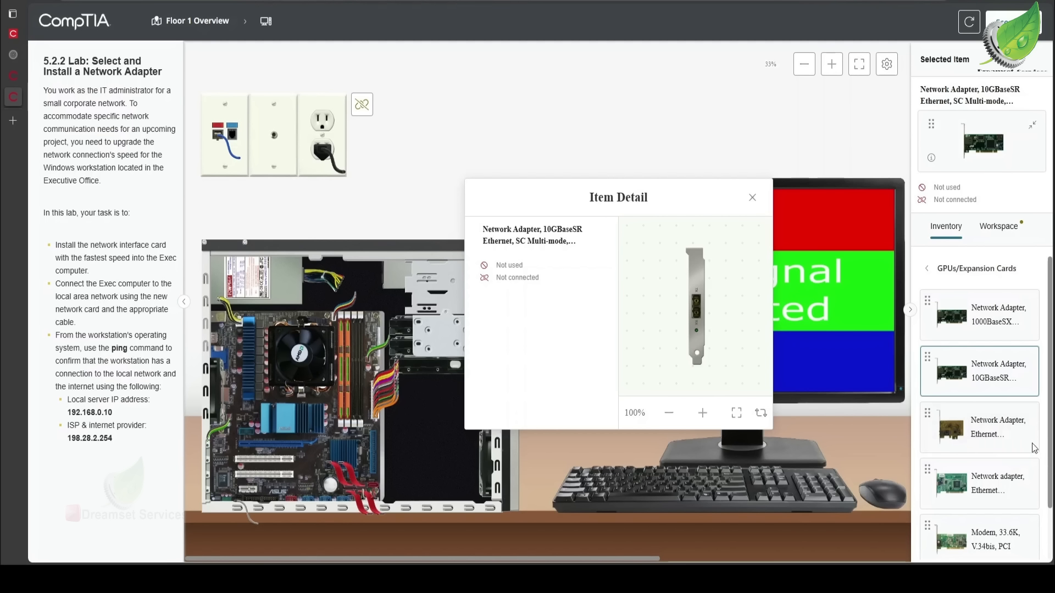
Step: Check the Ethernet 10/100/1000BaseTX PCIe adapter against the cables available in the inventory and the lab instructions
left_click(999, 429)
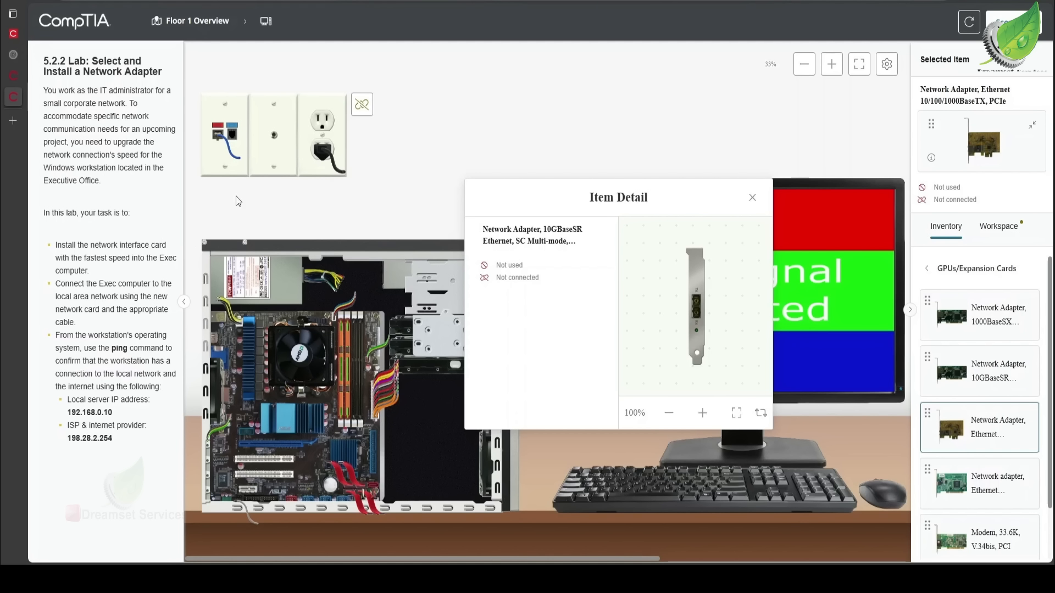
left_click(956, 270)
left_click(973, 275)
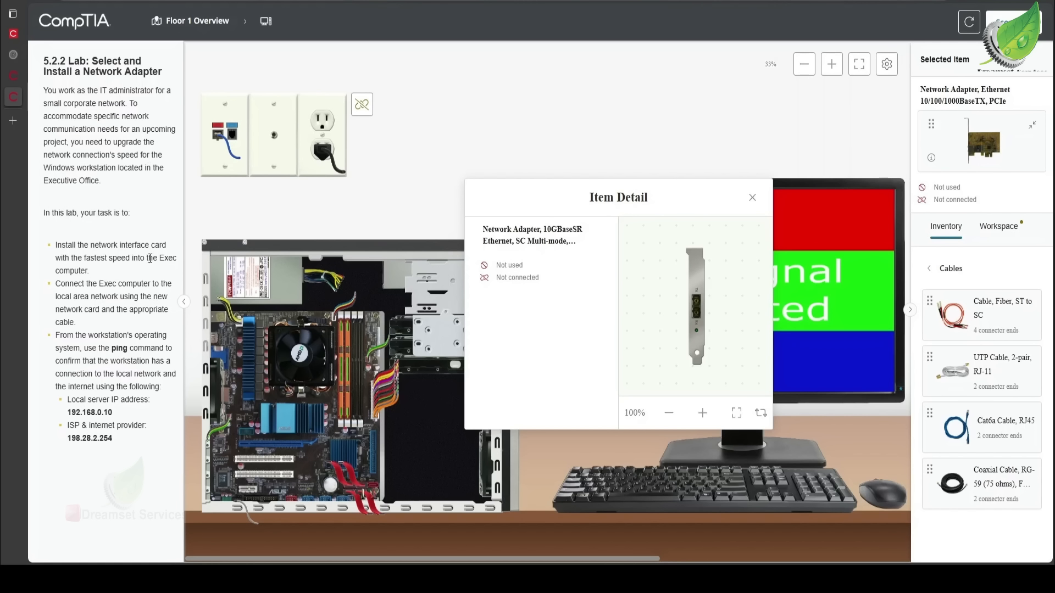
left_click_drag(156, 258, 165, 271)
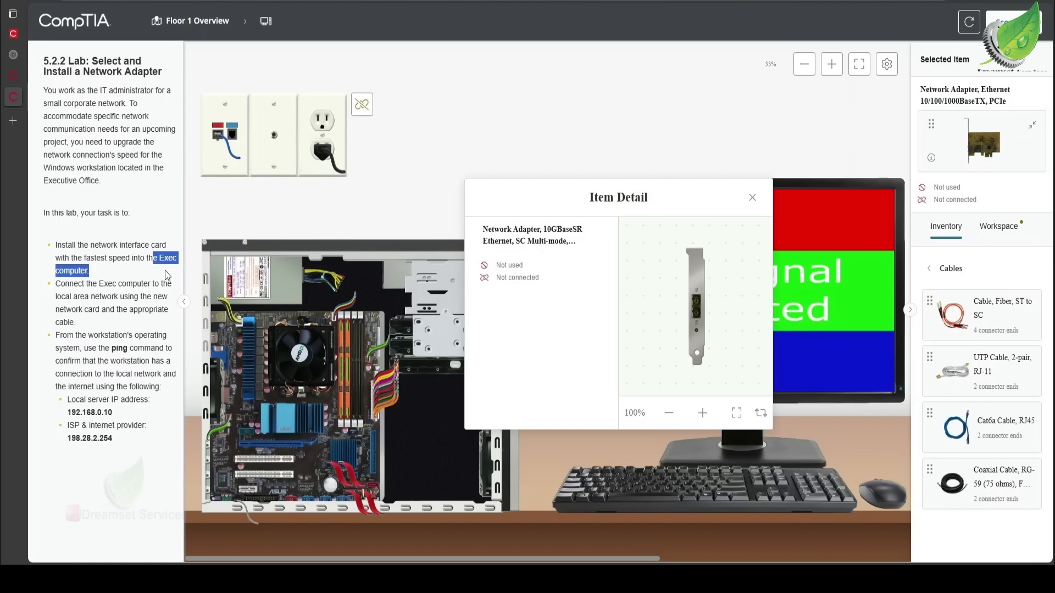
key("ctrl+c")
left_click(134, 289)
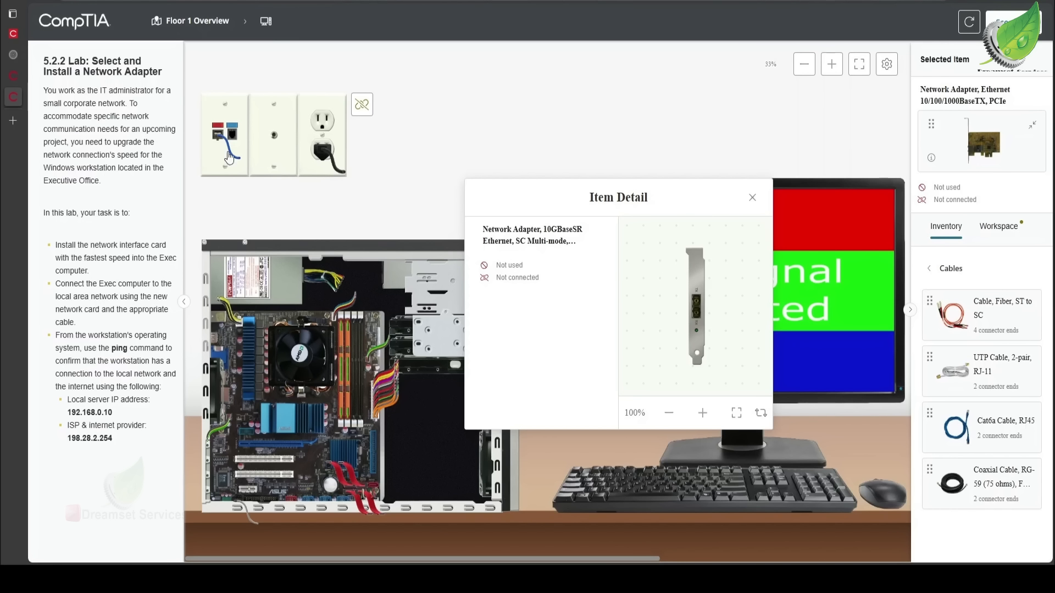
Step: Inspect the ports of the wall outlets in their item details and close the details
left_click(274, 142)
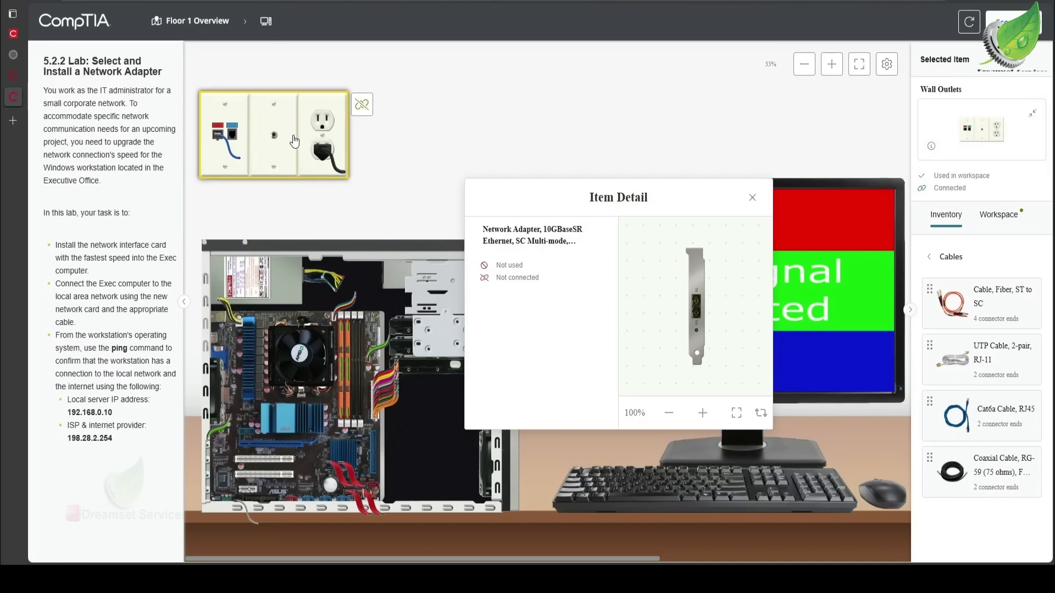
left_click(930, 148)
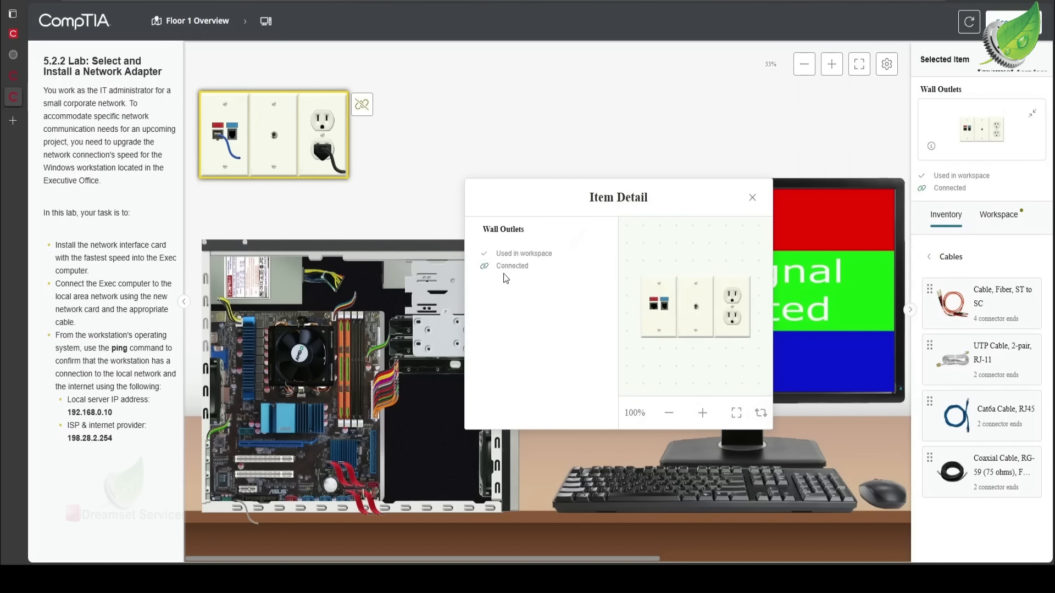
left_click(753, 197)
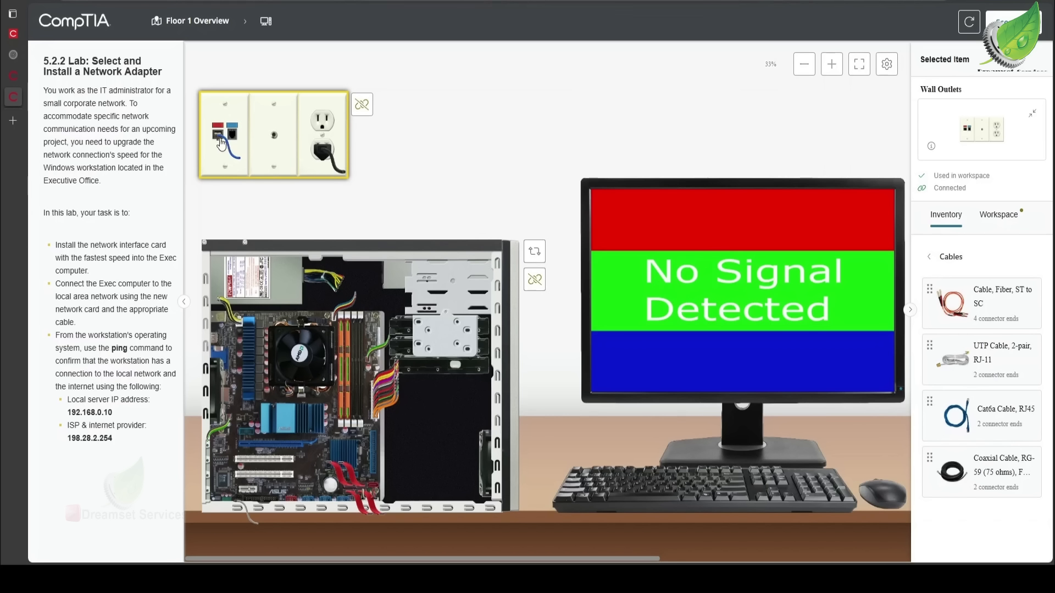
Step: Check the connectors of the Ethernet 10/100/1000BaseTX PCIe network adapter and install the card in the motherboard's blue expansion slot
left_click(947, 257)
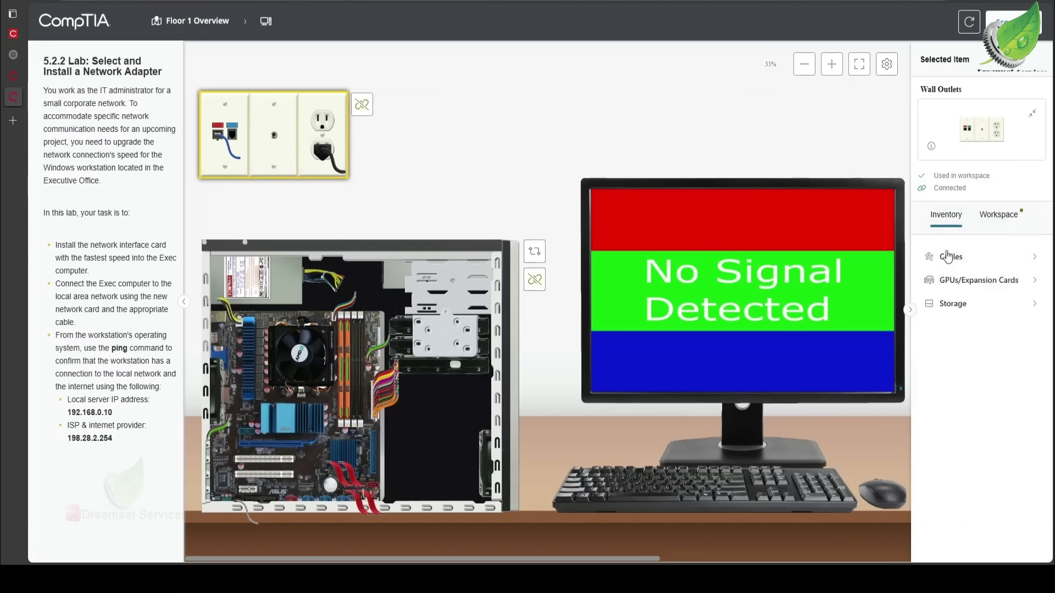
left_click(970, 283)
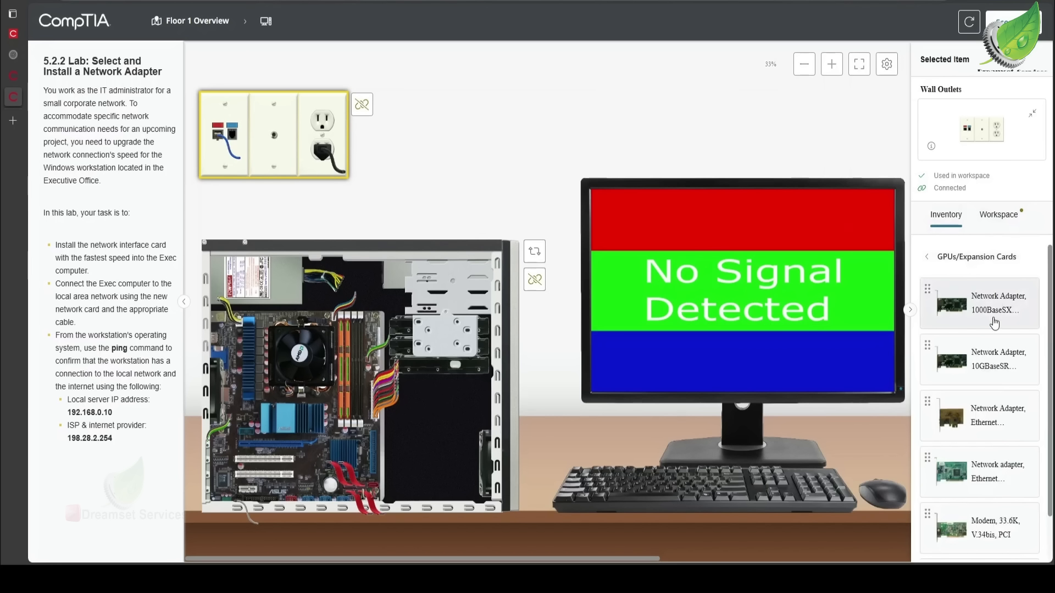
left_click(990, 421)
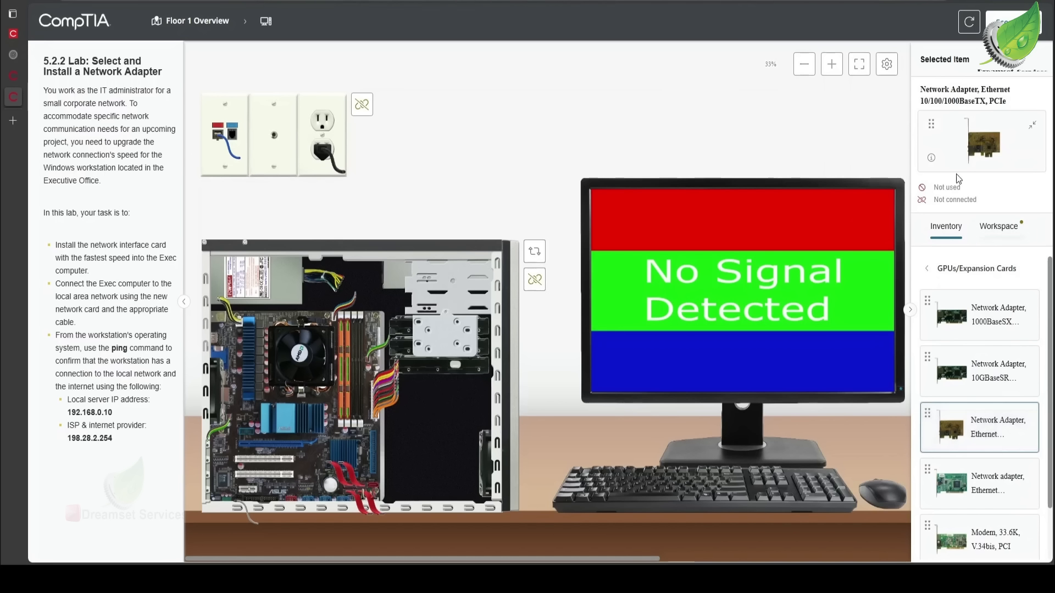
left_click(931, 158)
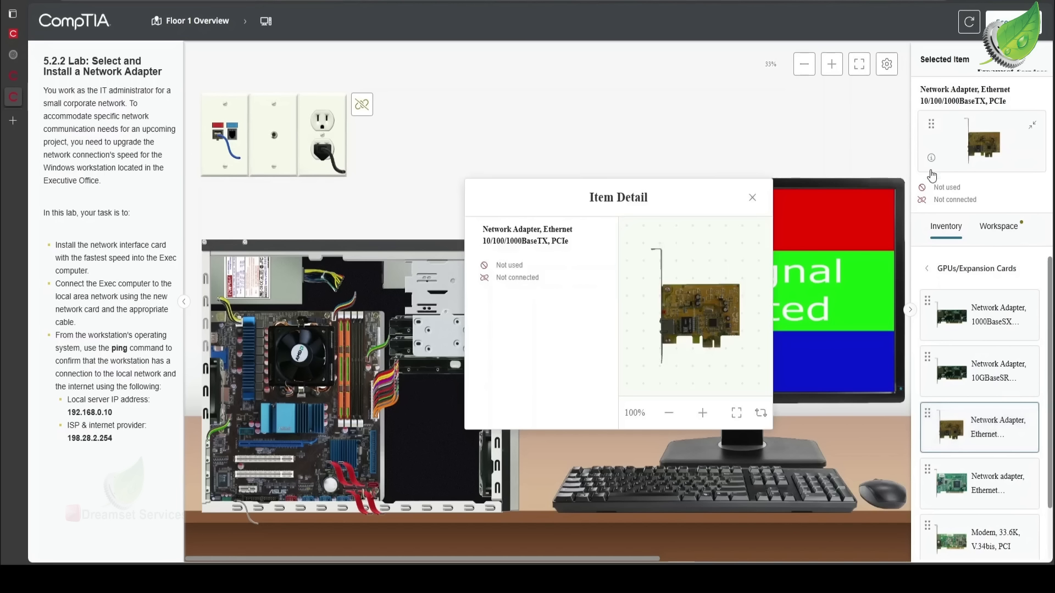
left_click(761, 414)
left_click(727, 390)
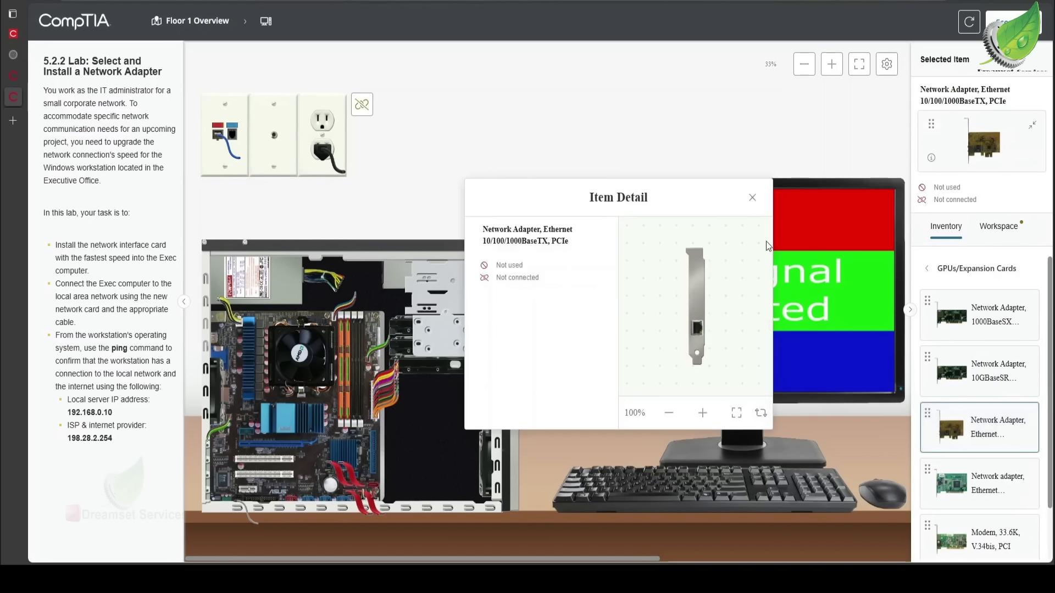
left_click_drag(990, 434, 273, 443)
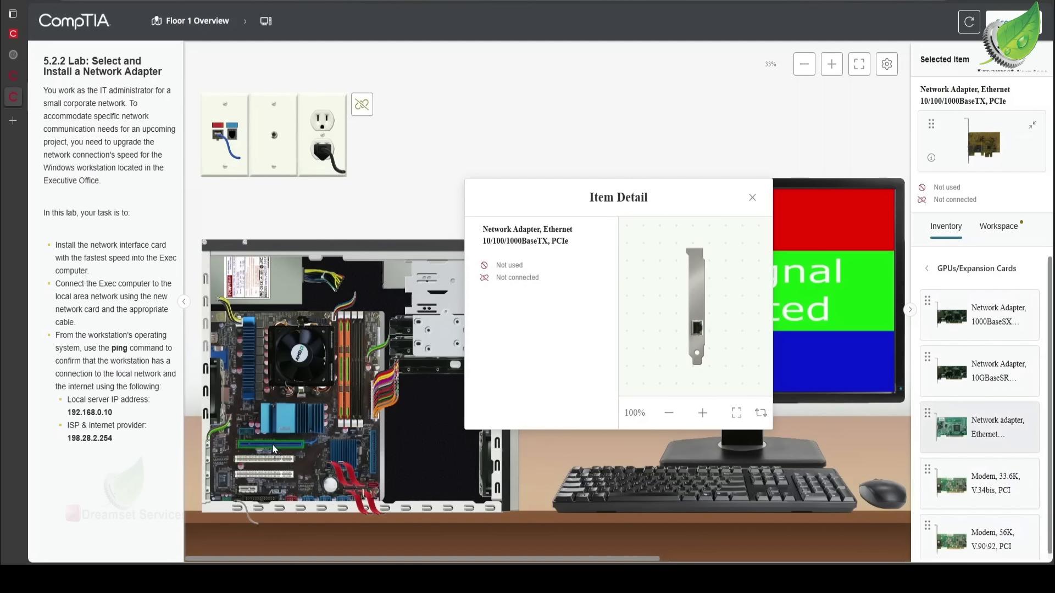
left_click_drag(276, 449, 323, 444)
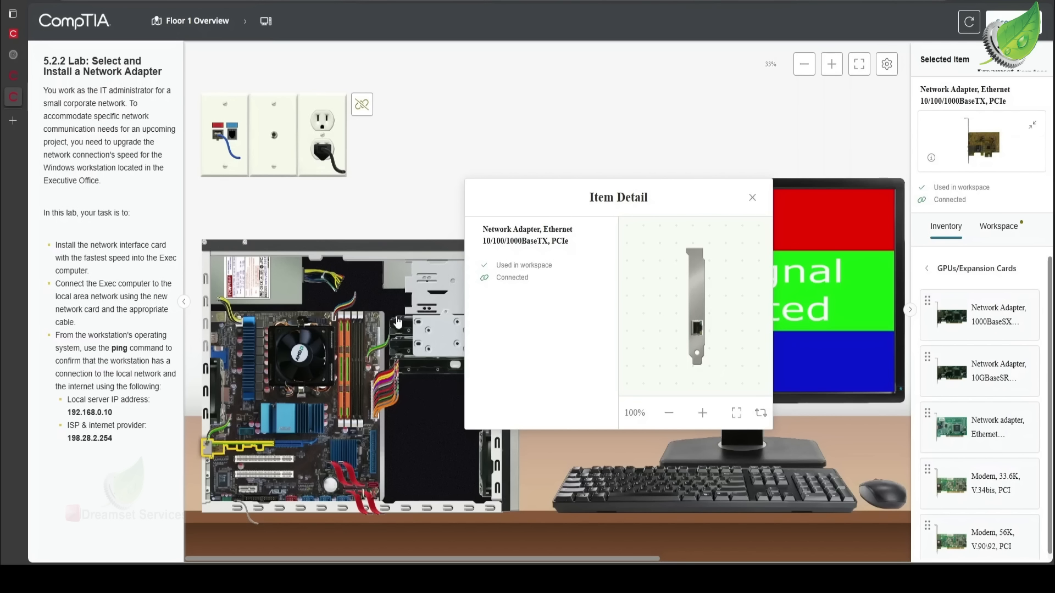
Step: Close the adapter details, show the back of the system case, and move the Cat6a cable from the motherboard's network port to the new adapter
left_click(753, 198)
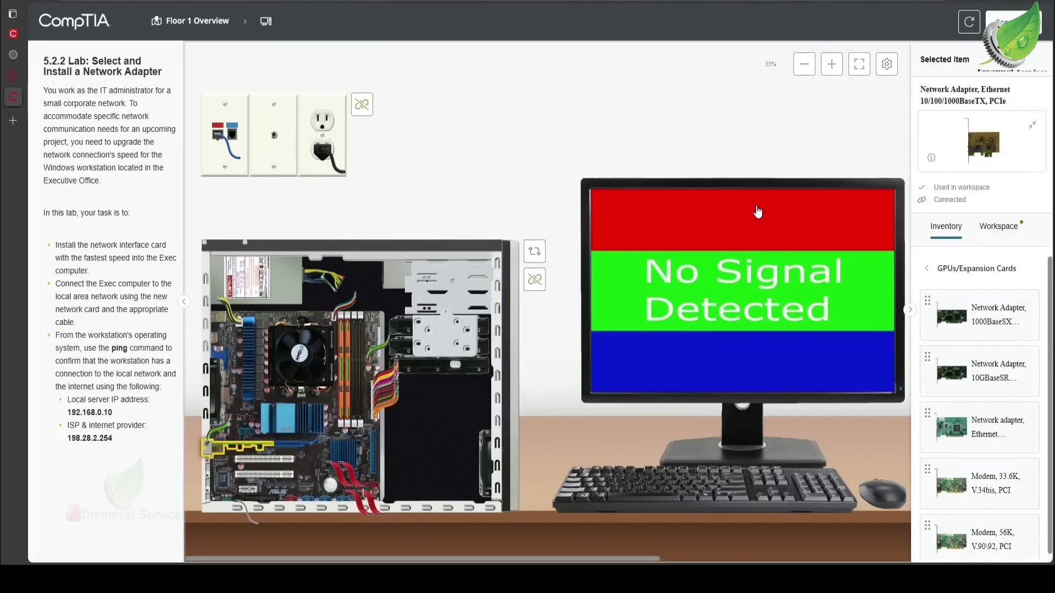
left_click(534, 252)
left_click(483, 302)
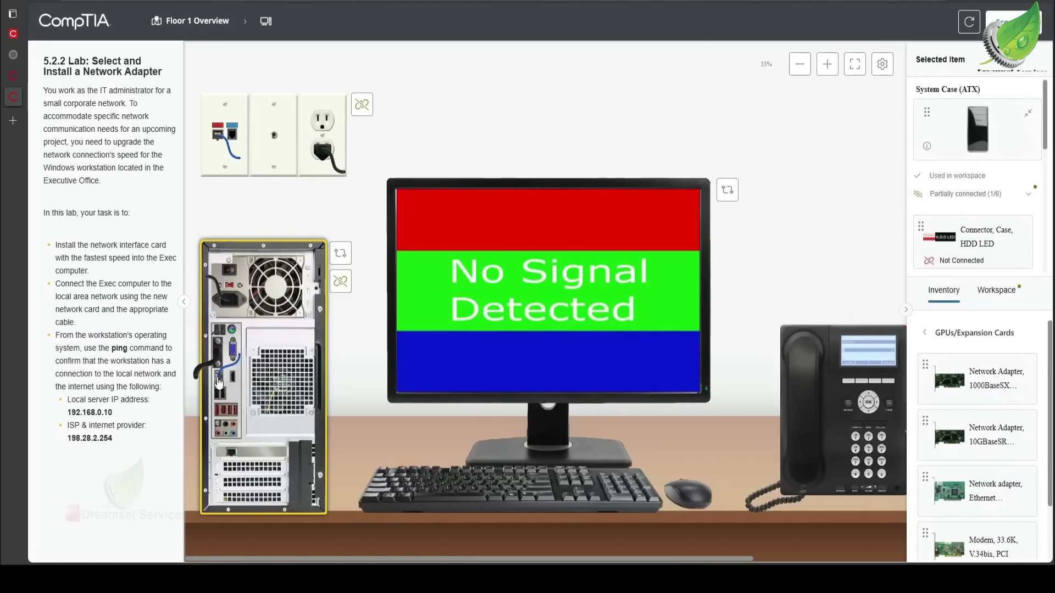
left_click(234, 453)
Step: Examine the Cat6a cables at the wall outlet and the new adapter, look over the desk, and return to the inventory categories
left_click(222, 140)
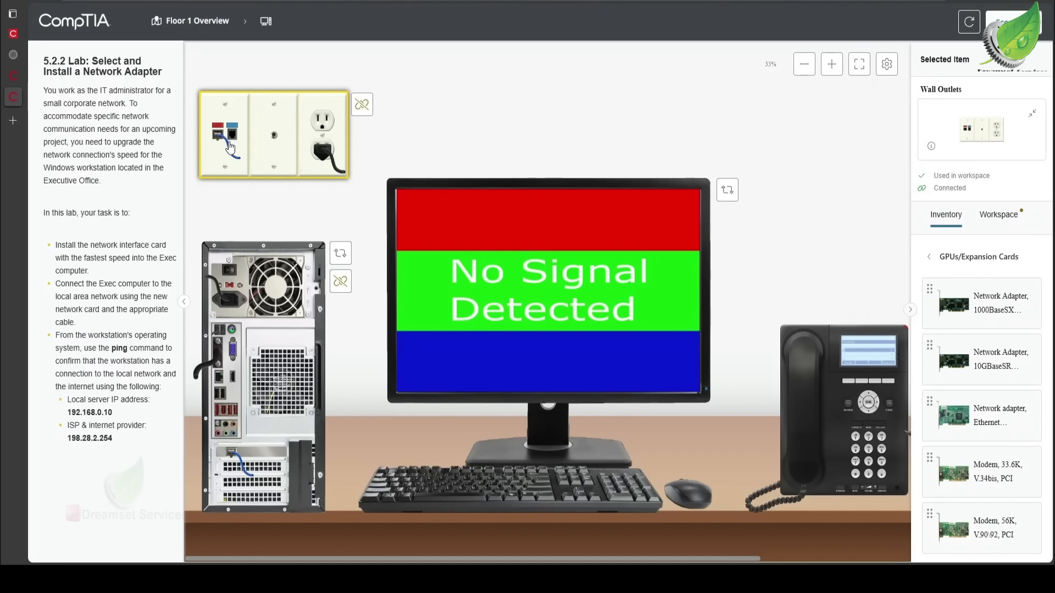
left_click(228, 151)
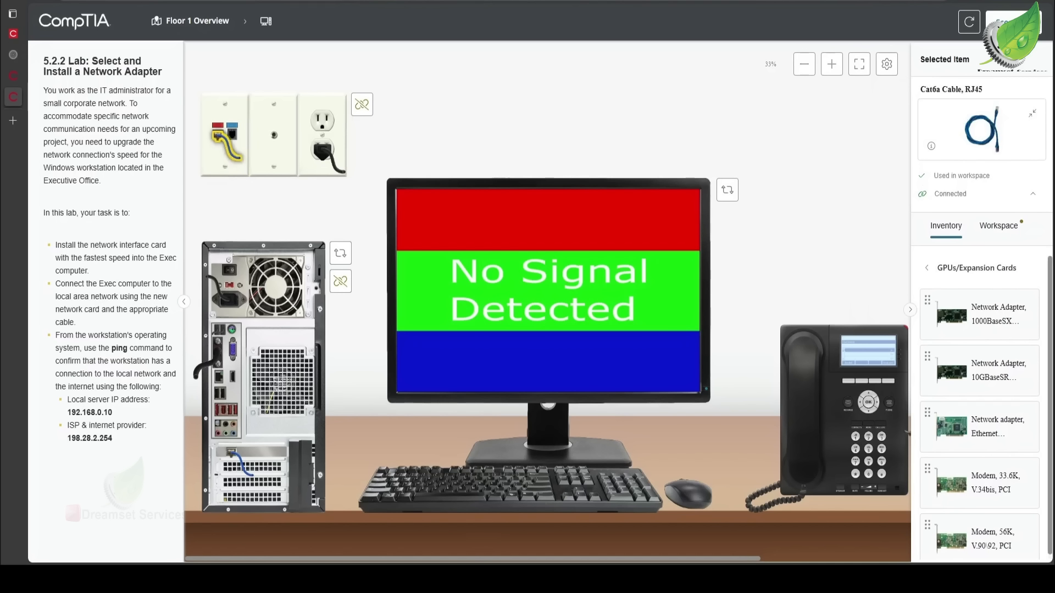
left_click_drag(392, 561, 619, 546)
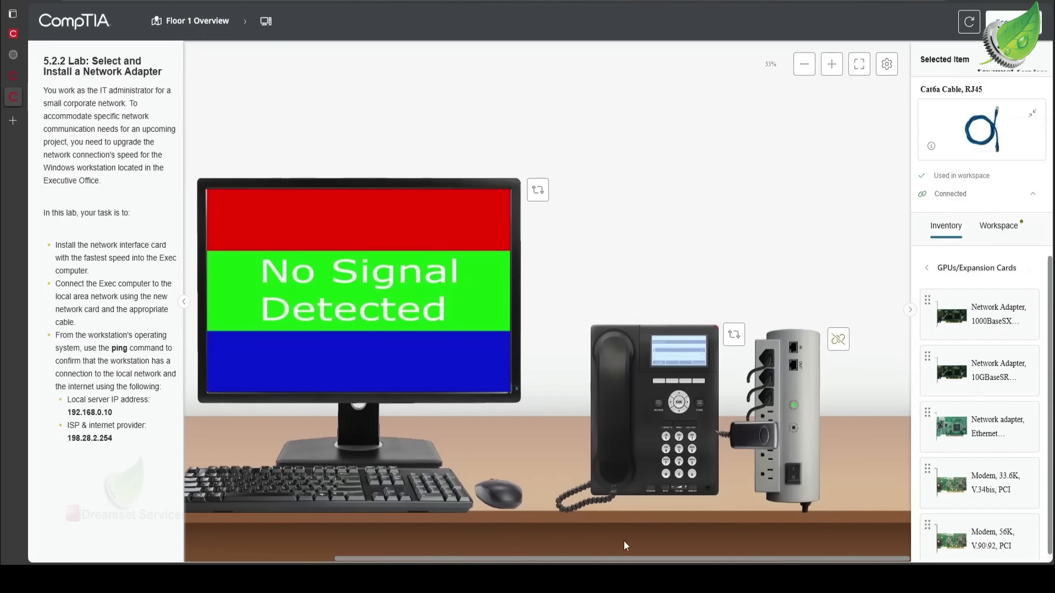
left_click_drag(611, 541, 324, 536)
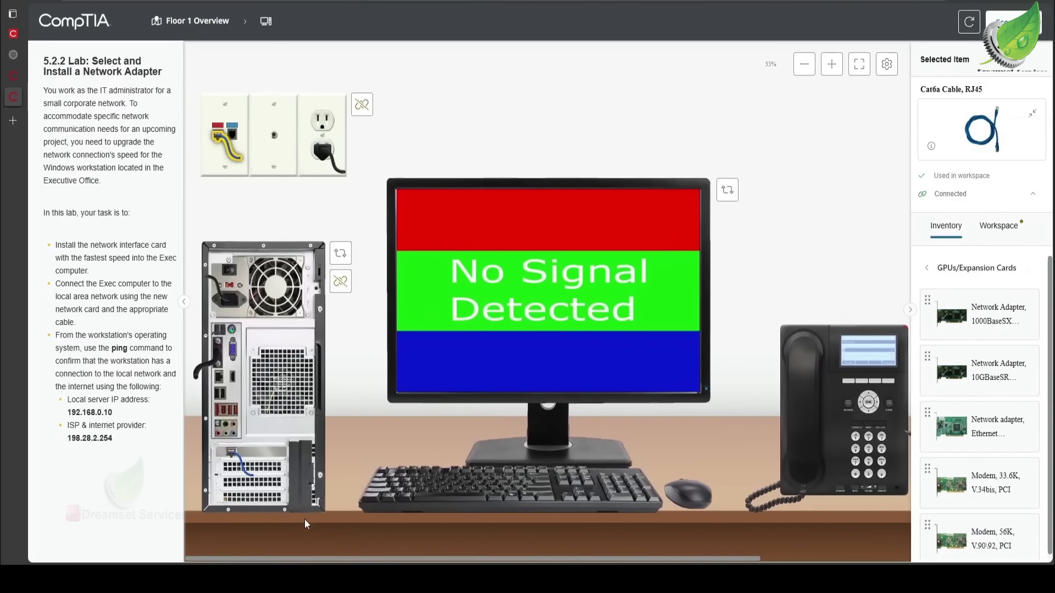
left_click(240, 460)
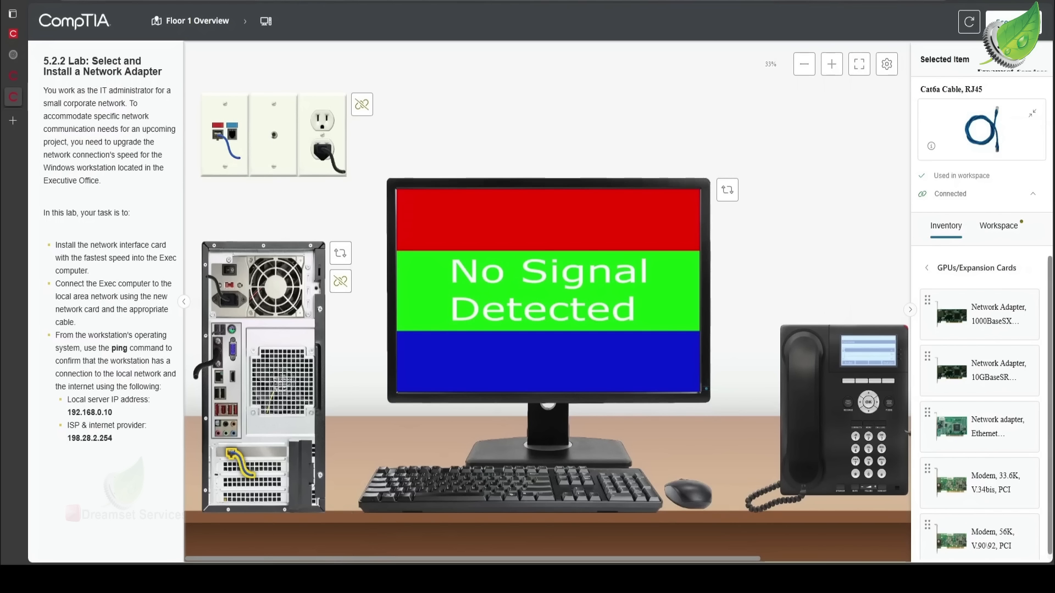
left_click_drag(333, 560, 295, 545)
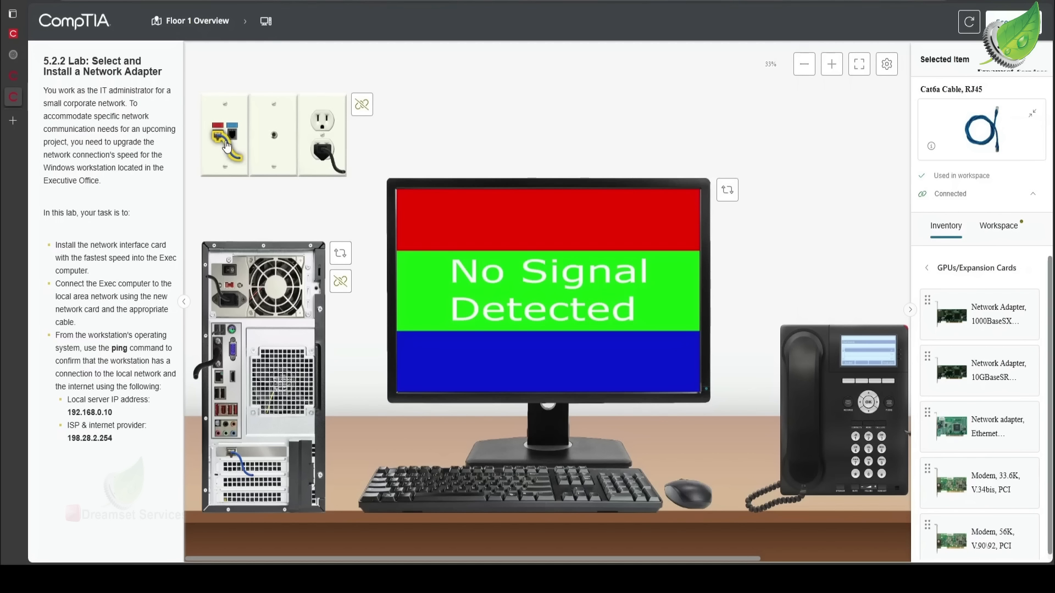
left_click(973, 270)
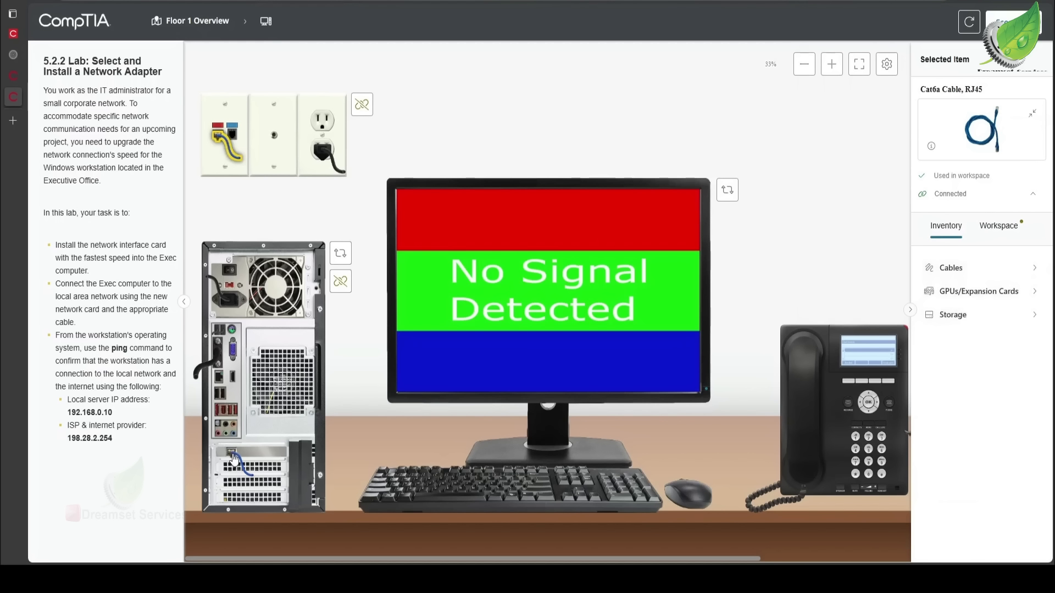
Step: Move the Cat6a cable from the new adapter back to the motherboard's network port
left_click_drag(233, 458, 218, 381)
left_click_drag(222, 382, 222, 383)
left_click(221, 381)
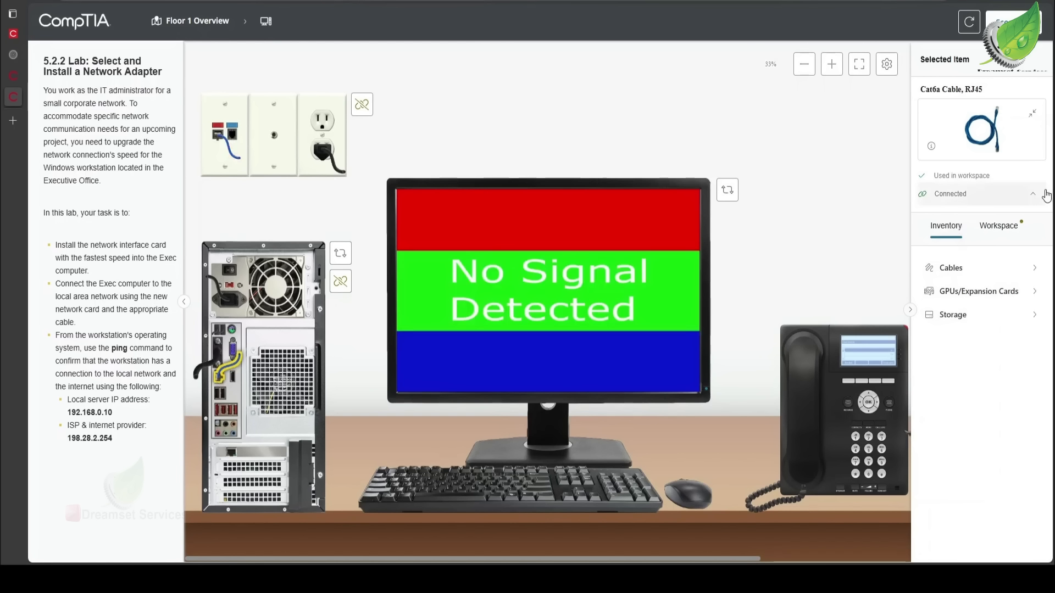
Step: Check the Cat6a cable's connections, inspect the item details of its phone-side RJ45 connector, and return to the main component
left_click(1029, 201)
scroll(1003, 243, "down", 1)
scroll(1002, 244, "down", 1)
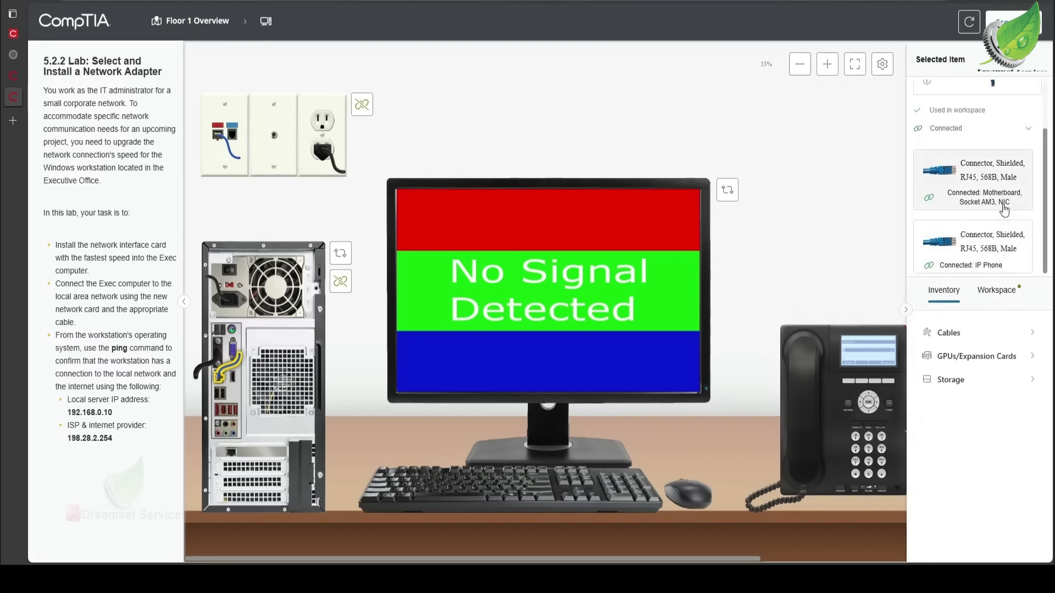
left_click(991, 246)
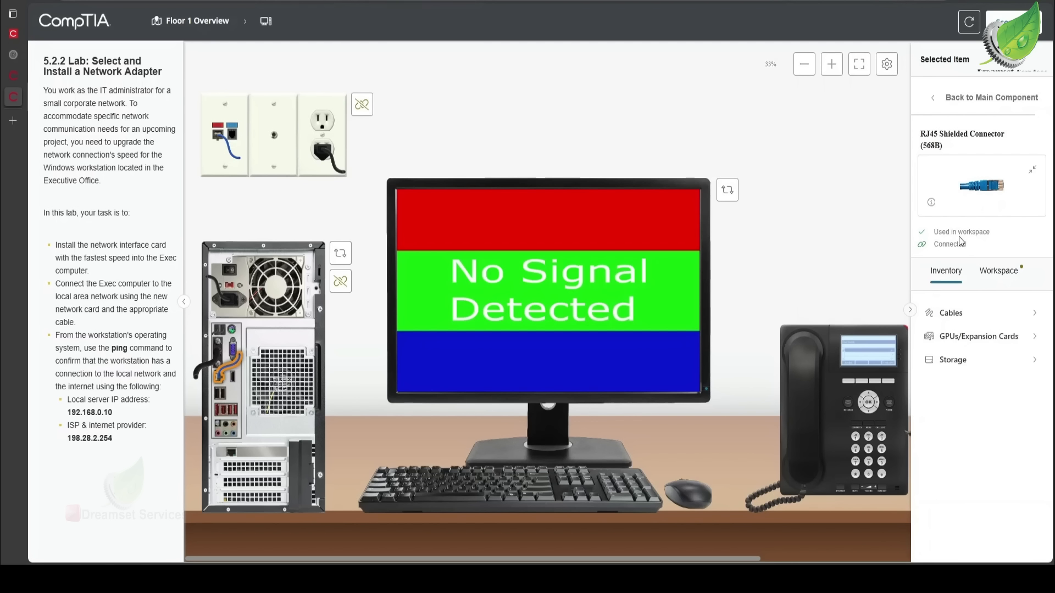
left_click(932, 202)
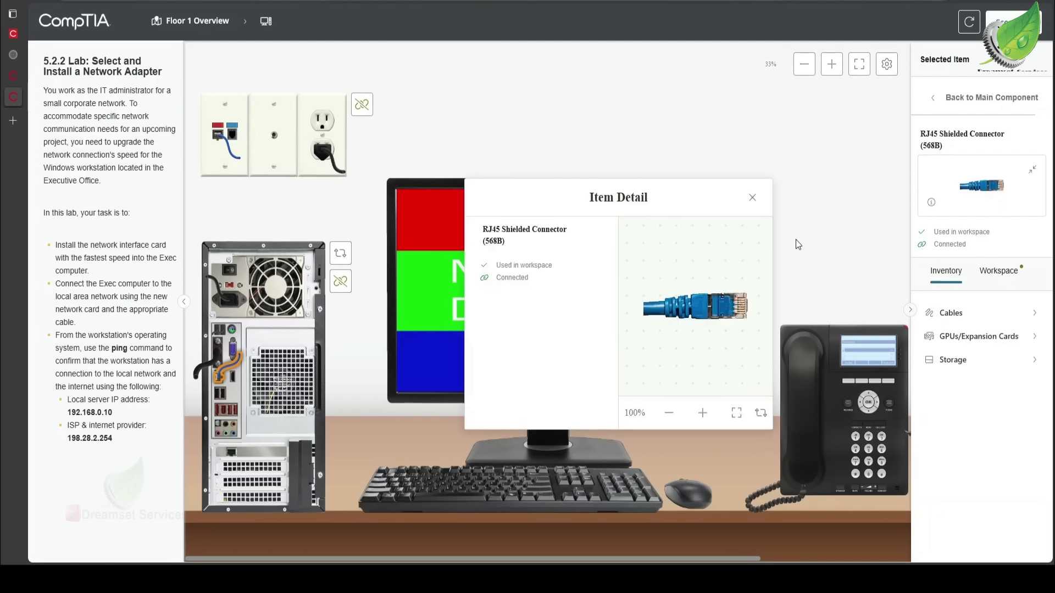
left_click(752, 197)
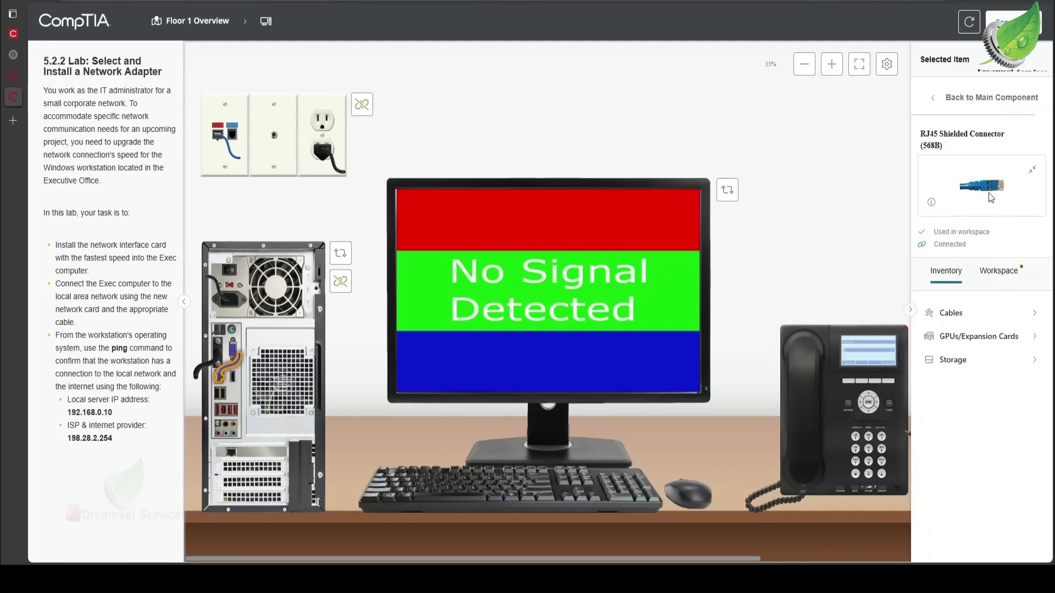
left_click(935, 103)
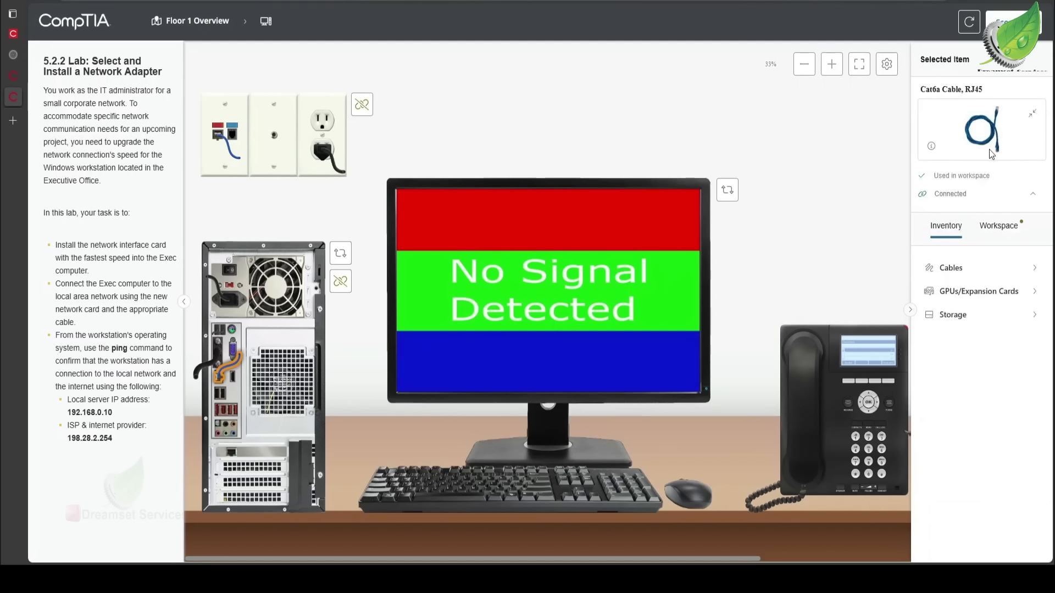
Step: Review both connector endpoints of the workstation's Cat6a cable and look over the IP phone on the desk
left_click(1032, 195)
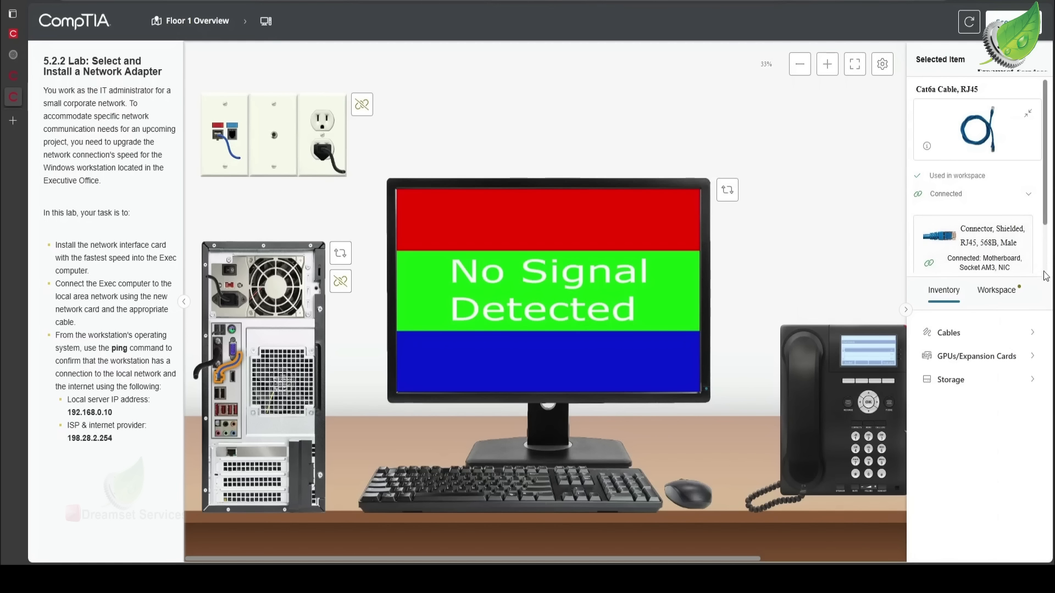
scroll(987, 260, "down", 1)
scroll(986, 260, "down", 1)
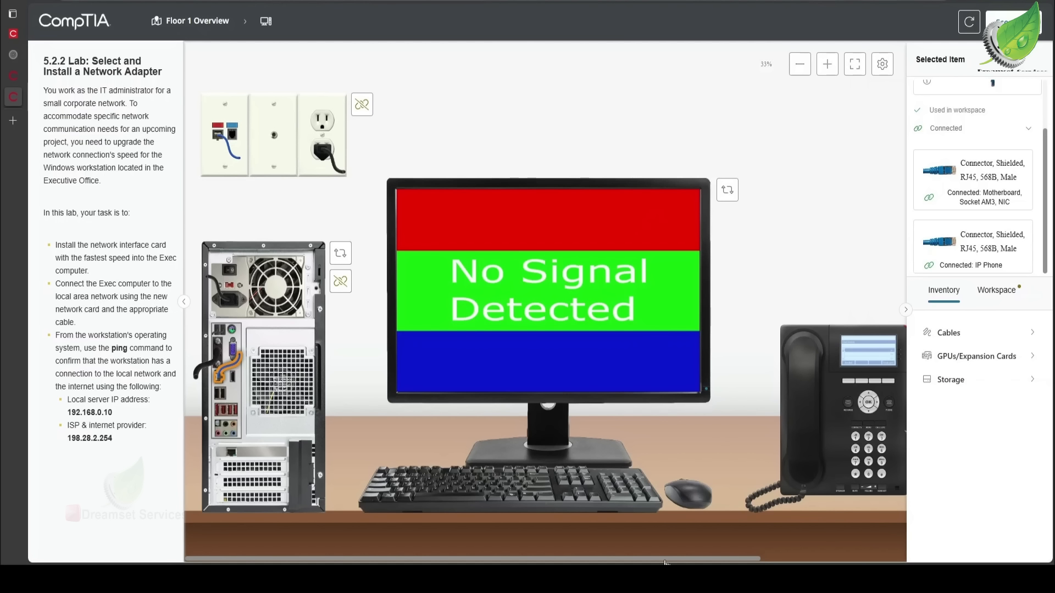
left_click_drag(668, 560, 847, 532)
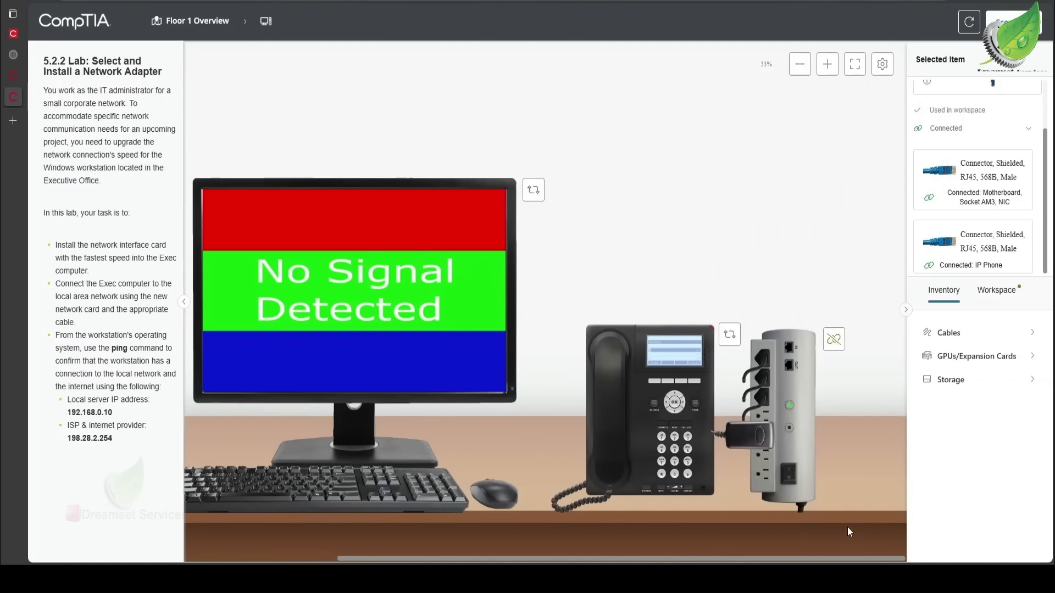
left_click_drag(847, 527, 555, 522)
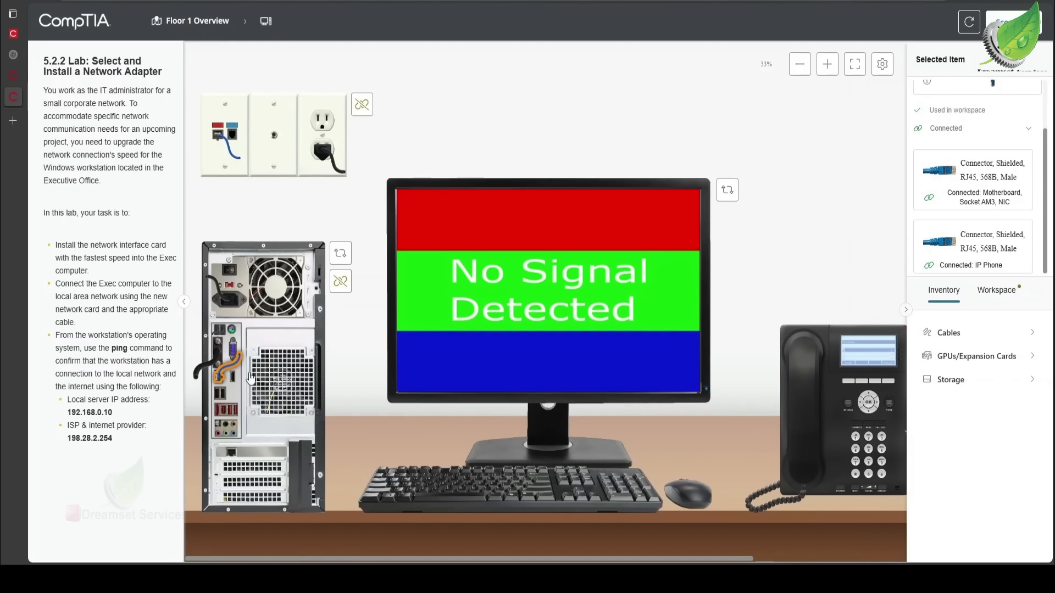
Step: Check which devices both ends of the wall outlet's Cat6a cable are connected to
left_click(205, 139)
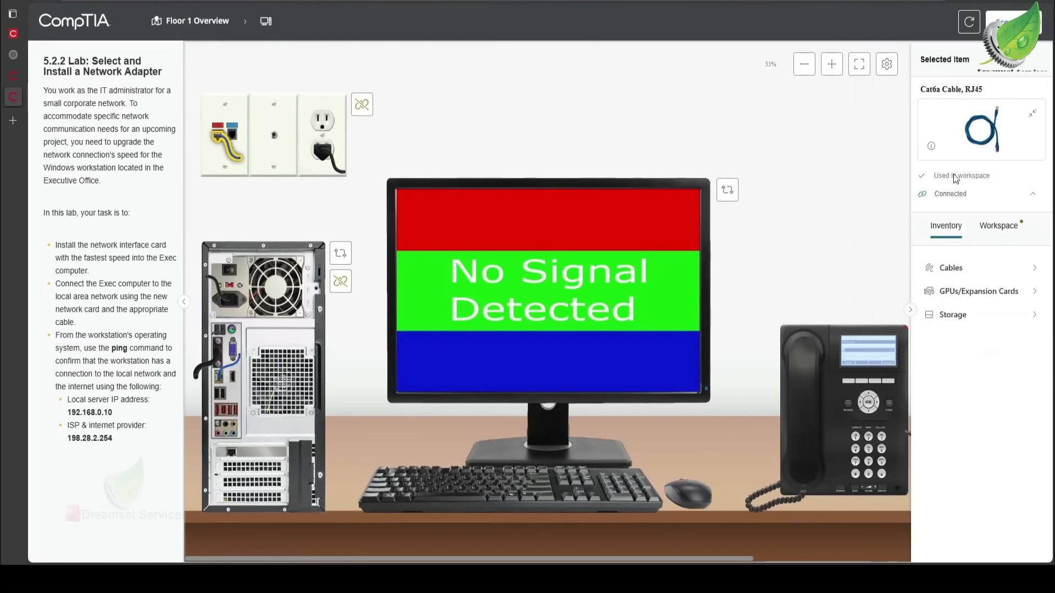
left_click(1032, 195)
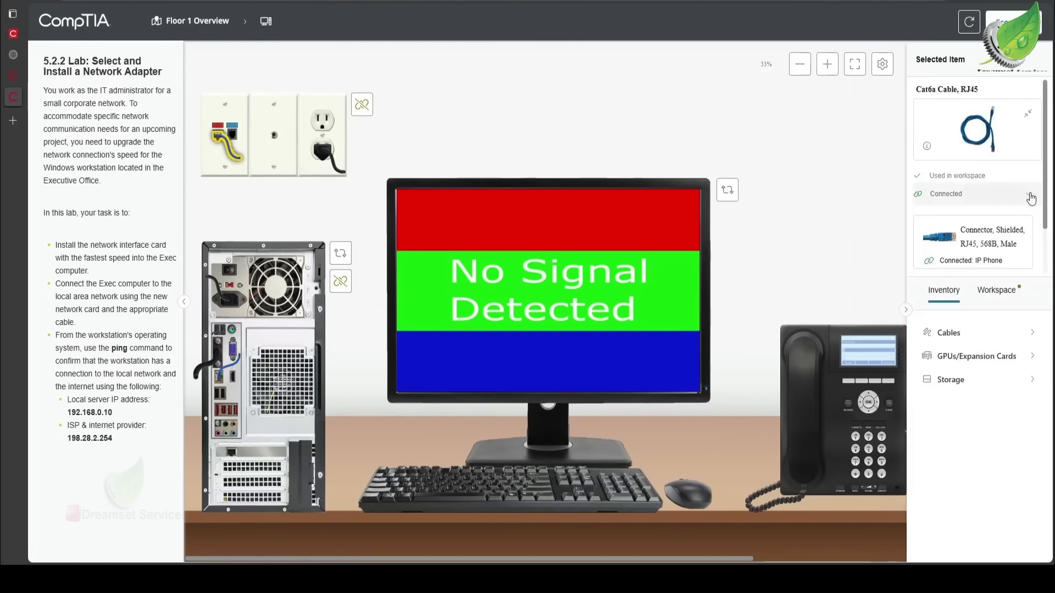
scroll(1006, 239, "down", 1)
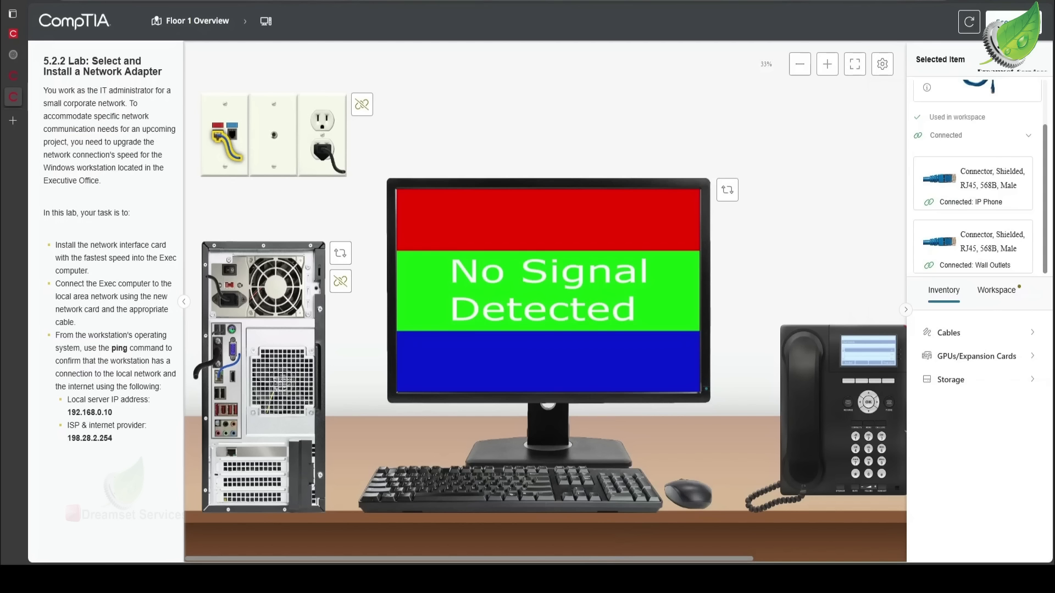
Step: Turn the IP phone to its back view and bring it into view together with the system case
left_click_drag(573, 562, 720, 515)
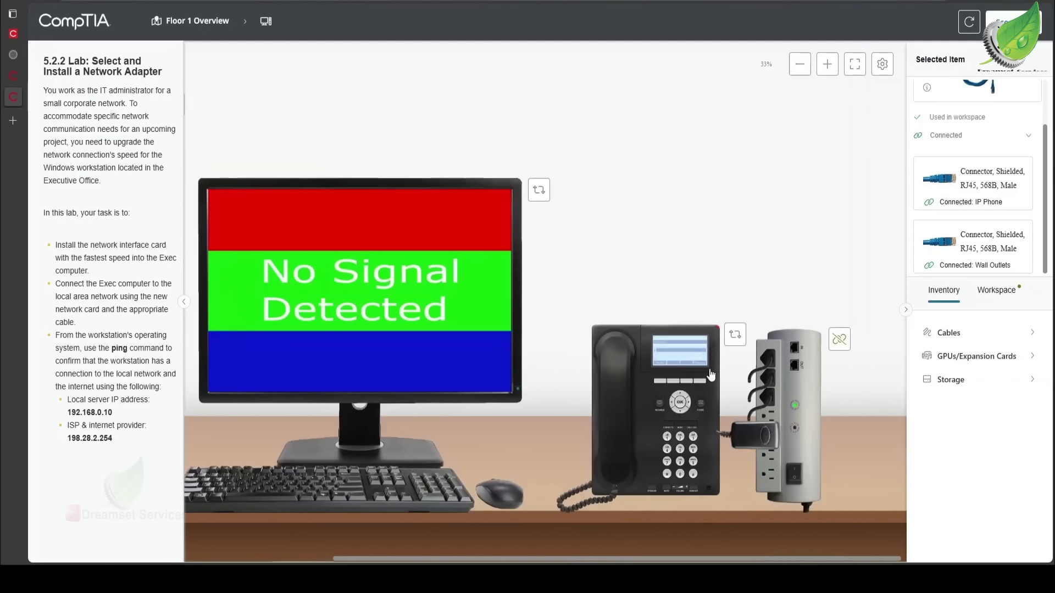
left_click(736, 338)
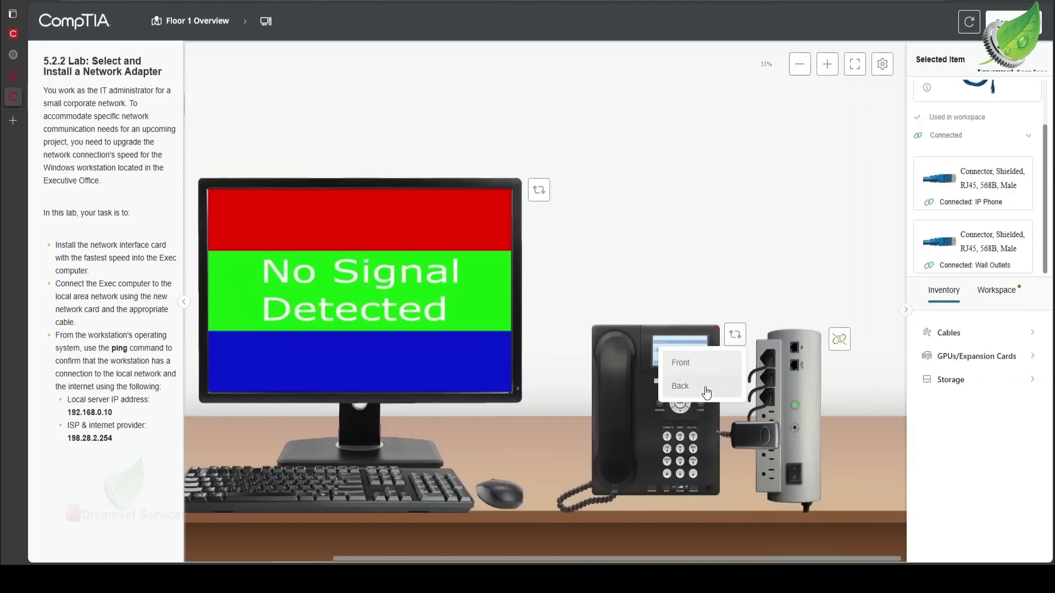
left_click(705, 388)
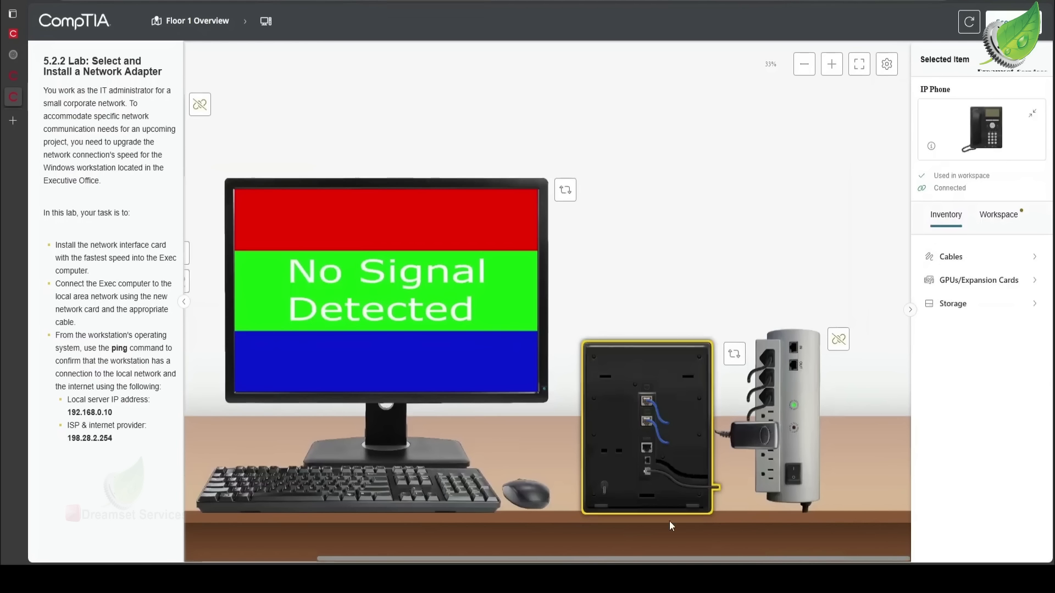
left_click_drag(624, 556, 518, 552)
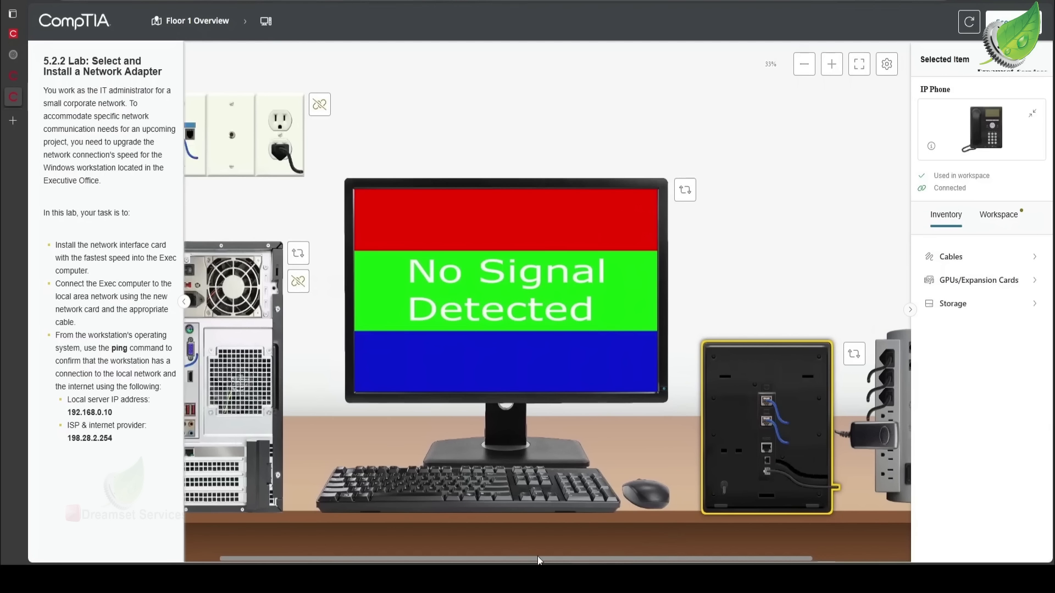
left_click_drag(520, 560, 469, 558)
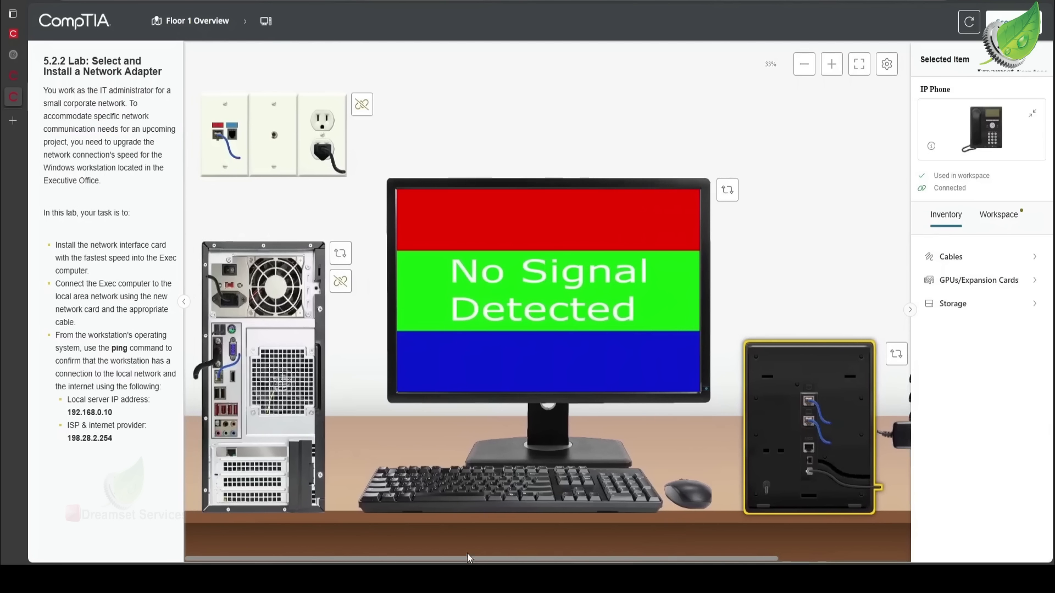
Step: Trace the Cat6a cables from the wall outlet to the IP phone and from the phone to the workstation
left_click(233, 158)
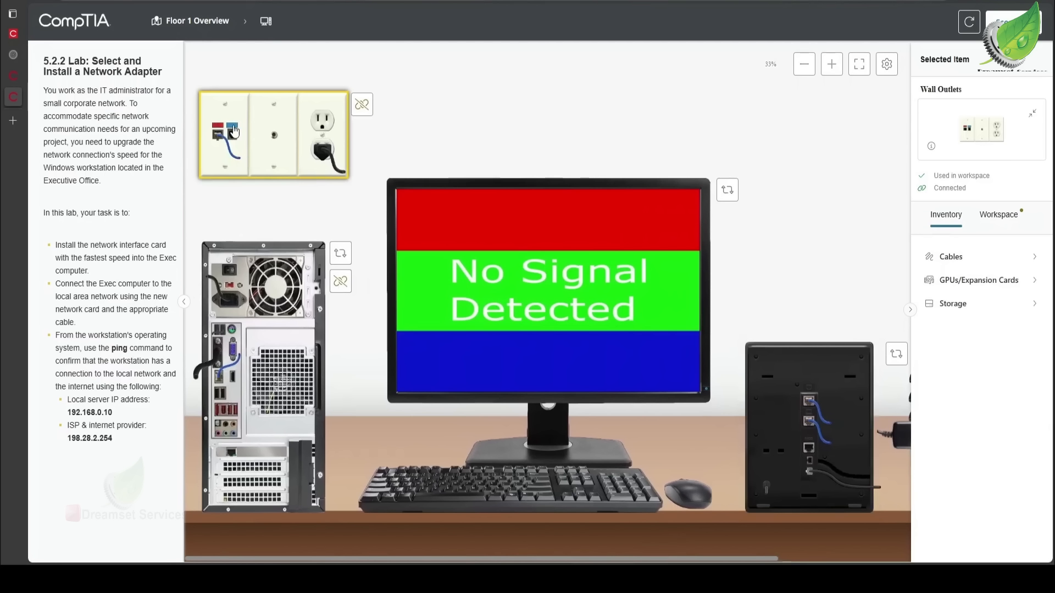
left_click(222, 140)
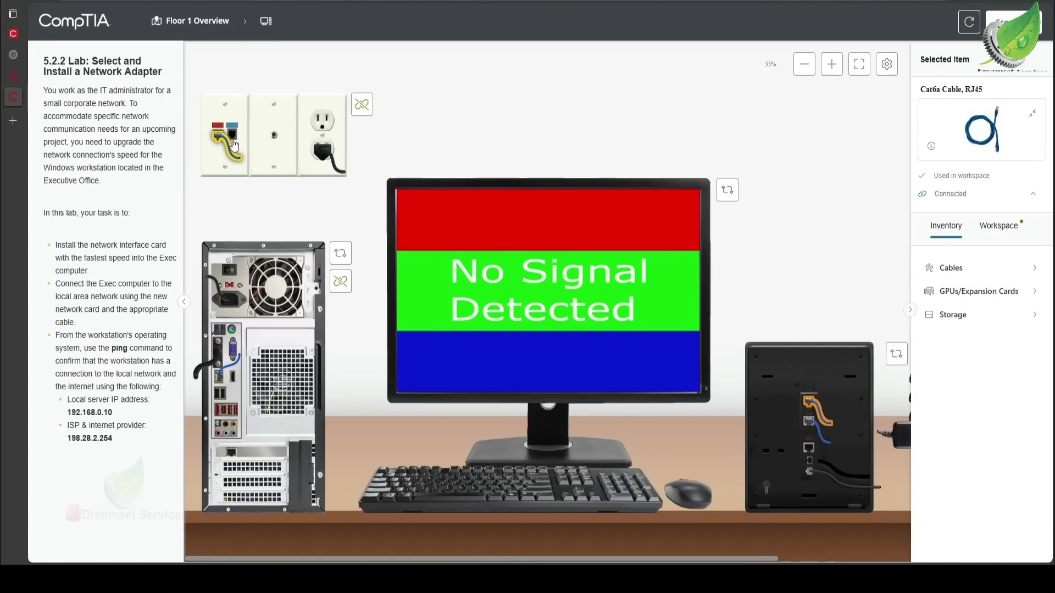
left_click(811, 424)
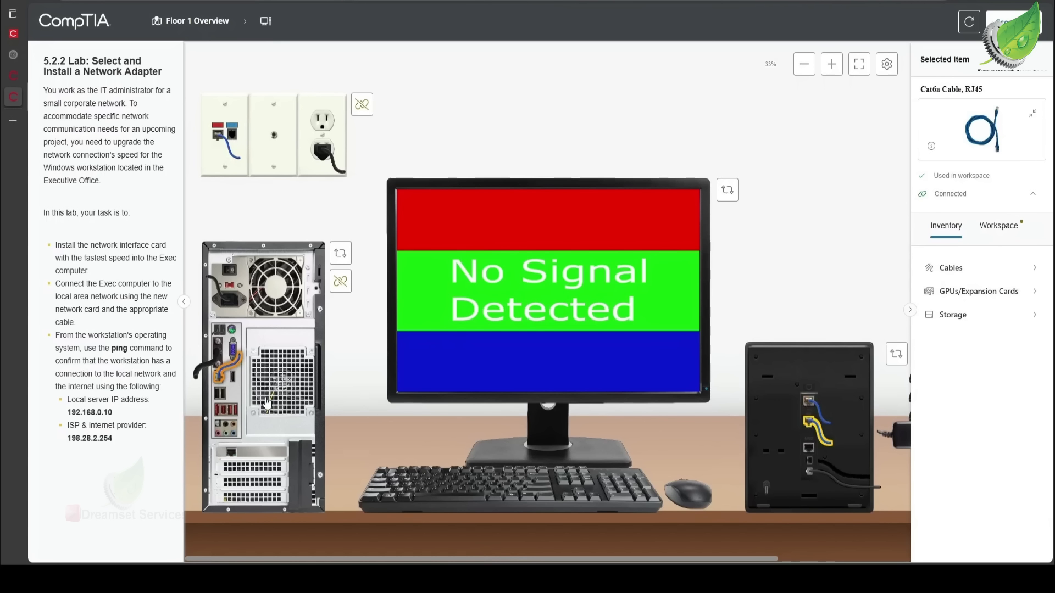
Step: Connect the phone's Cat6a cable to the new network adapter's RJ45 port instead of the motherboard's network port
left_click(218, 376)
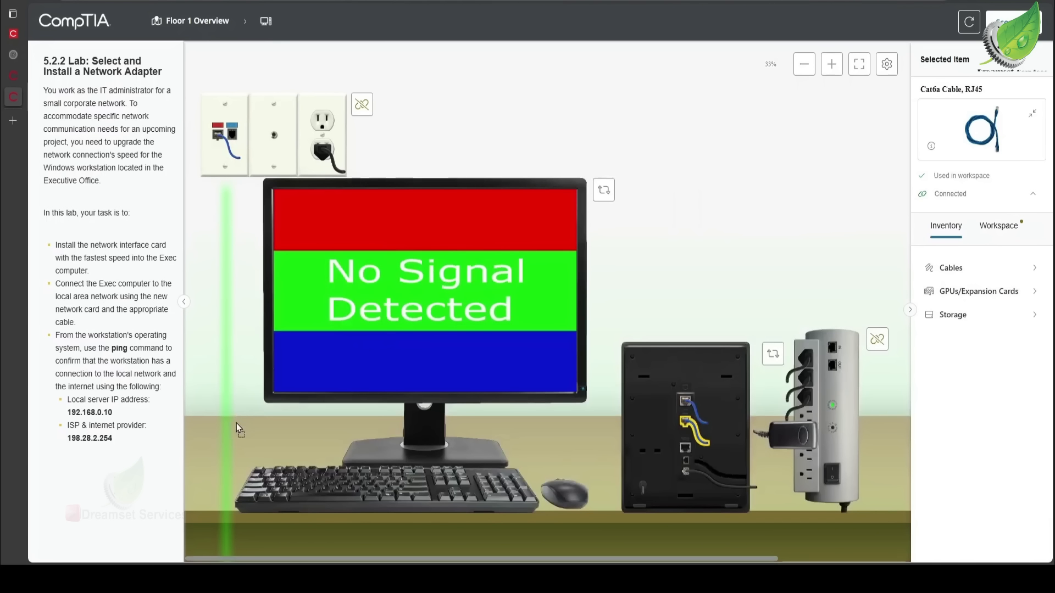
left_click(216, 413)
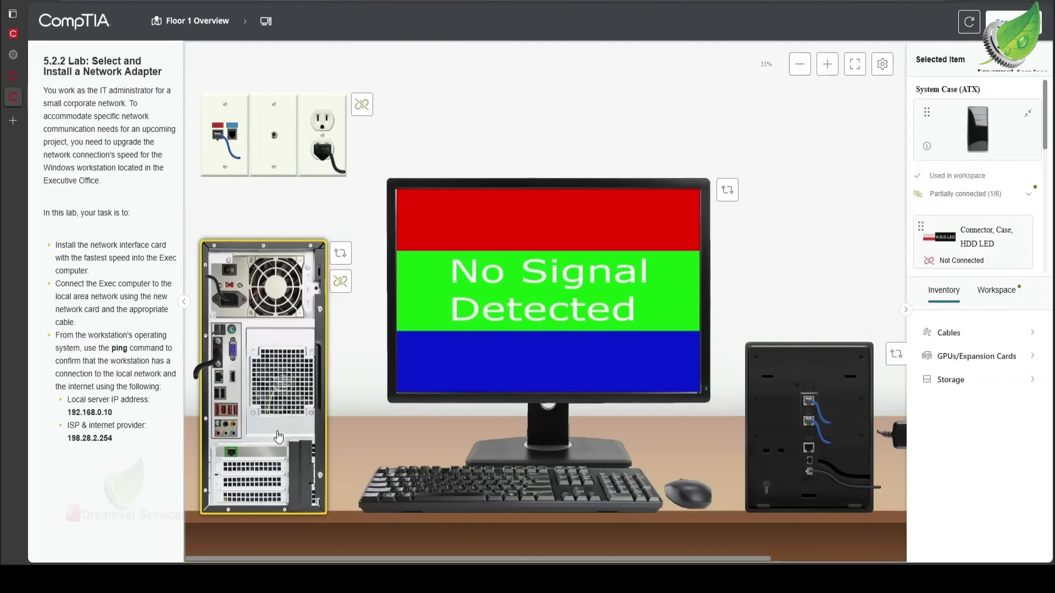
left_click(238, 449)
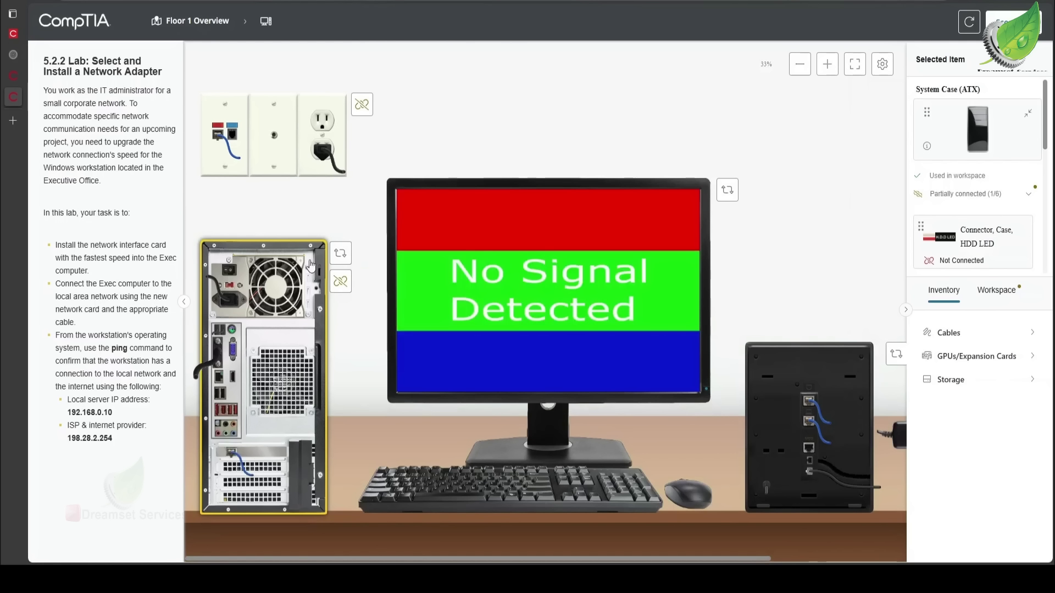
Step: Show the front of the system case and power on the Exec computer
left_click(341, 256)
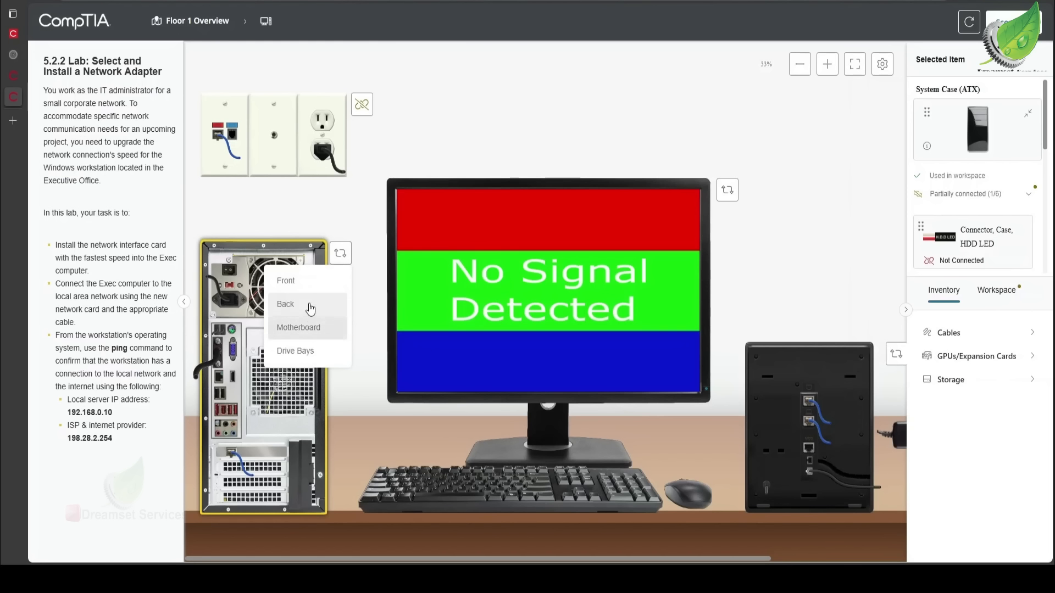
left_click(290, 281)
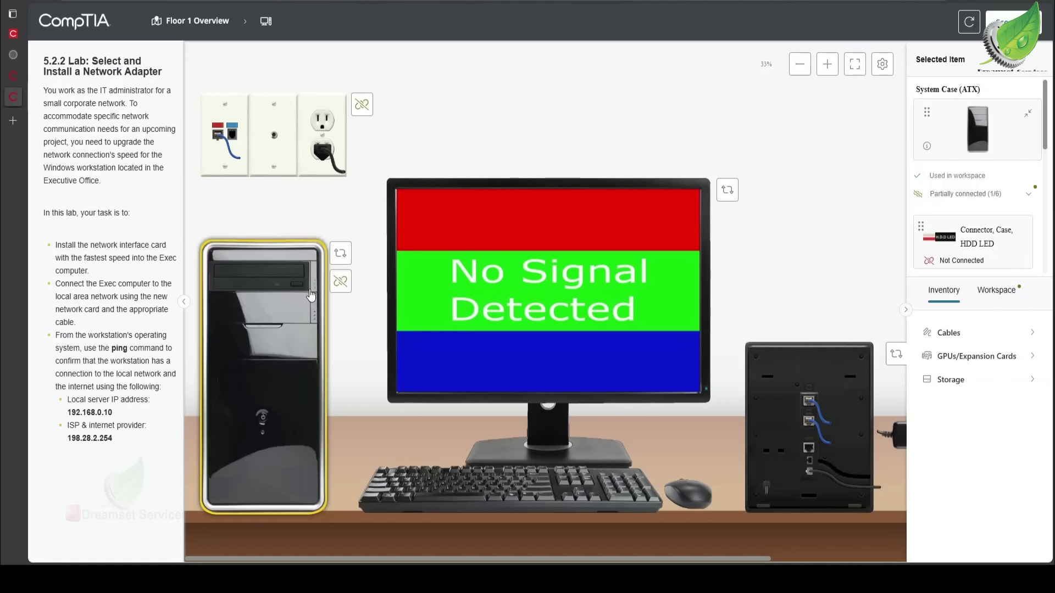
left_click(264, 421)
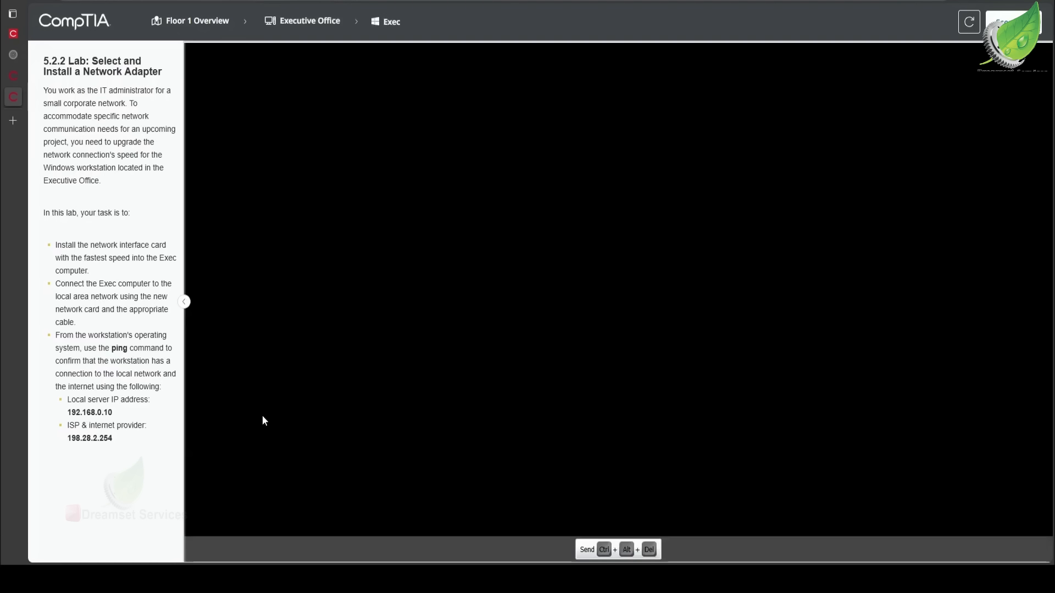